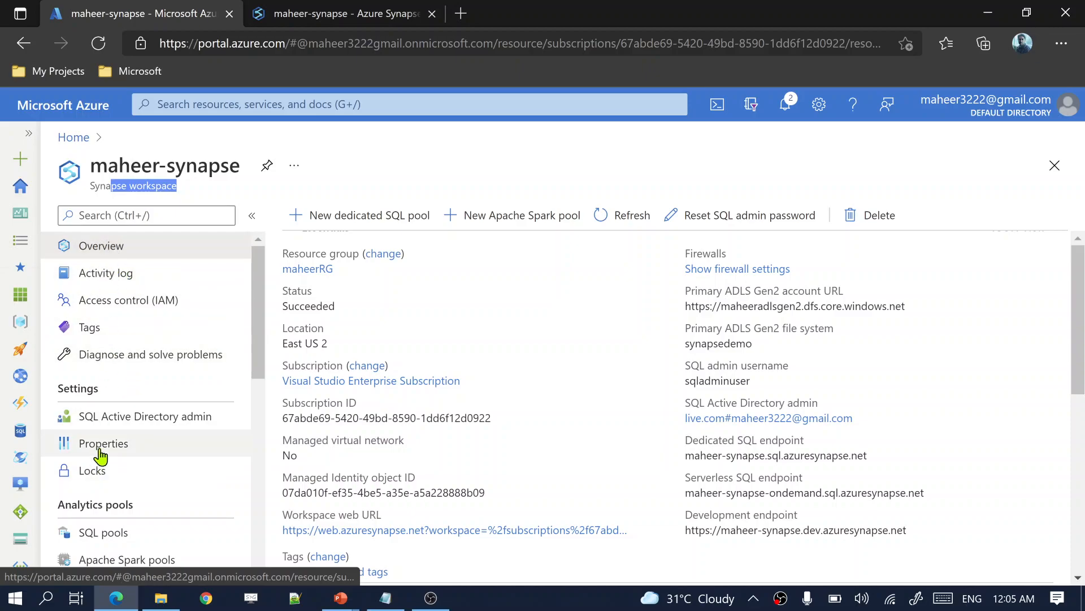
Step: Open the maheer-synapse workspace's Access control (IAM) page, then switch to the 'Add an administrator' slide
{"action": "left_click", "coordinate": [120, 314]}
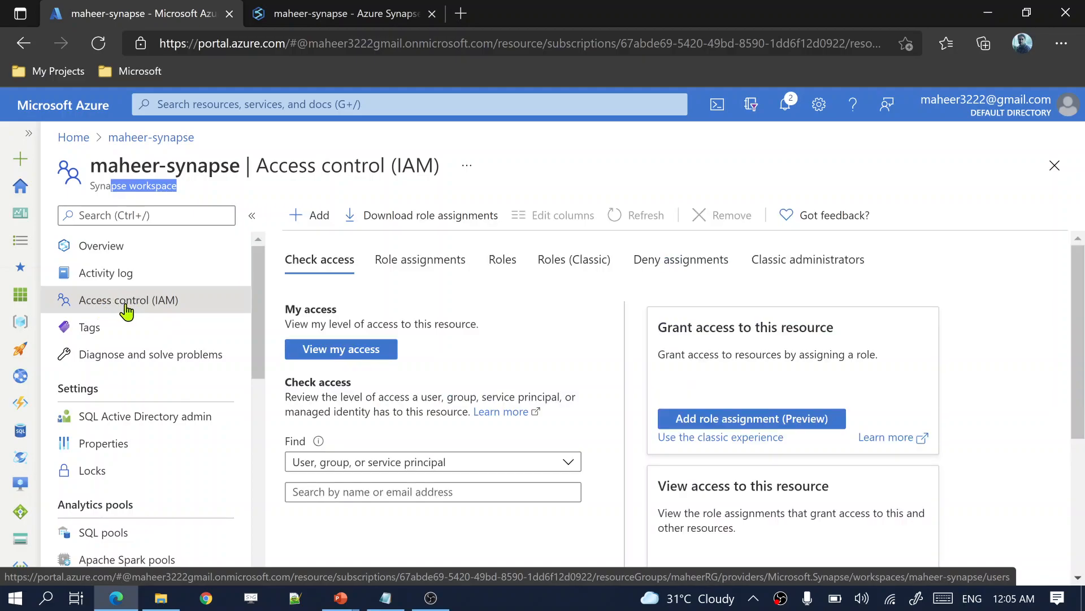
{"action": "key", "text": "alt+Tab"}
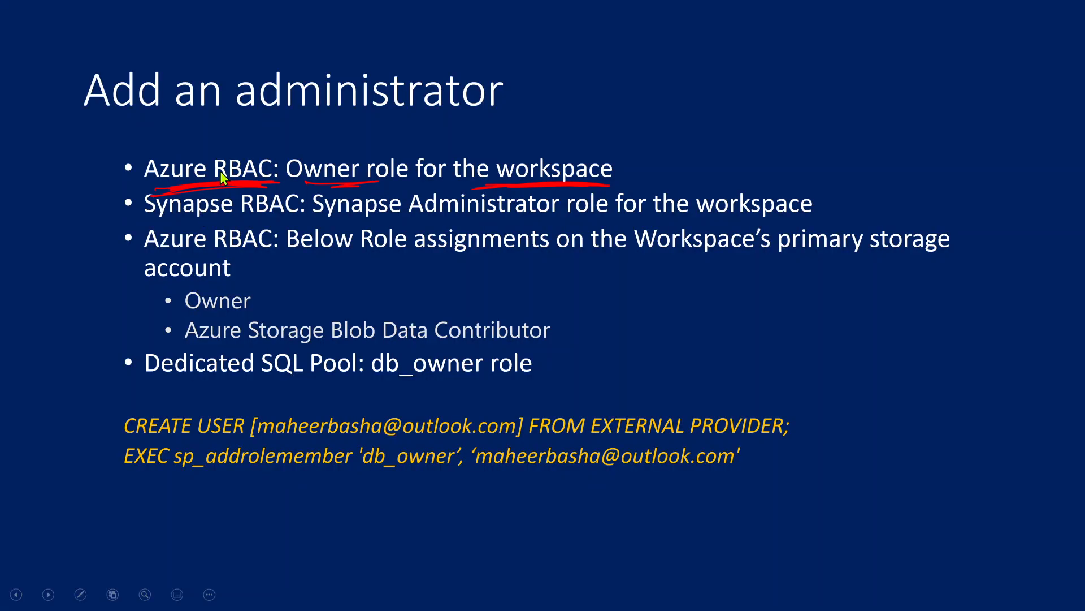
Step: Return to the workspace's access control page and bring up the Notepad db_owner SQL script
{"action": "key", "text": "alt+Tab"}
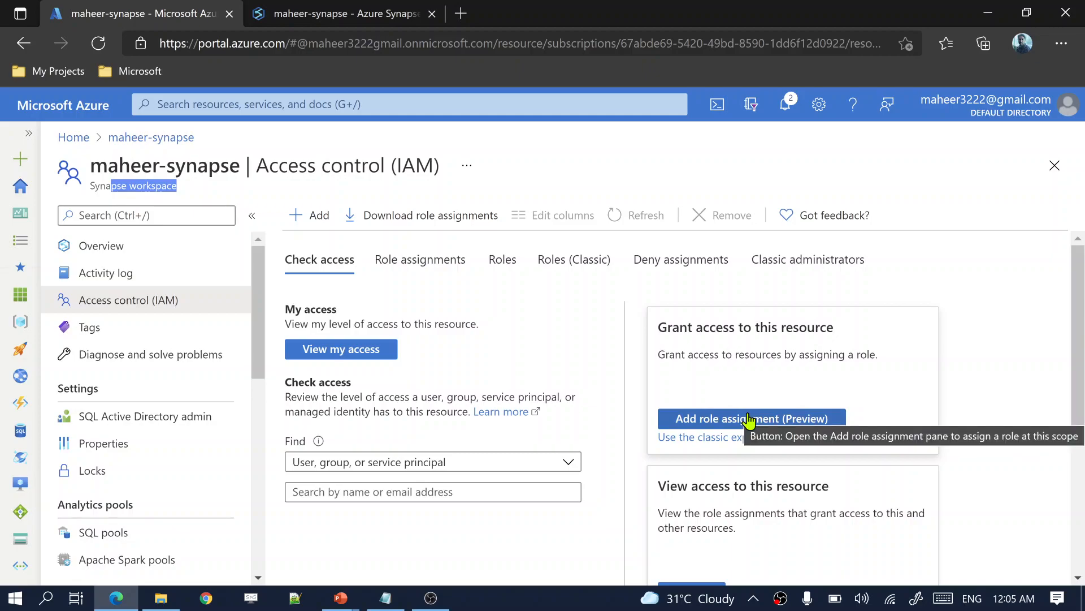
{"action": "left_click", "coordinate": [385, 598]}
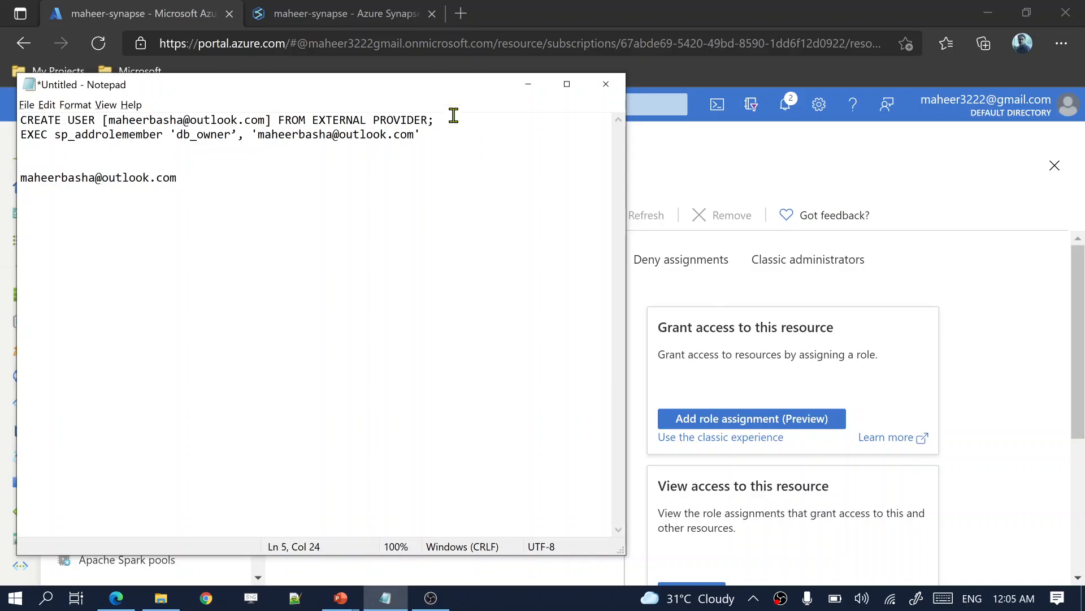
Step: Select the guest user's e-mail address in Notepad and return to the workspace IAM page
{"action": "left_click_drag", "start_coordinate": [234, 183], "coordinate": [23, 181]}
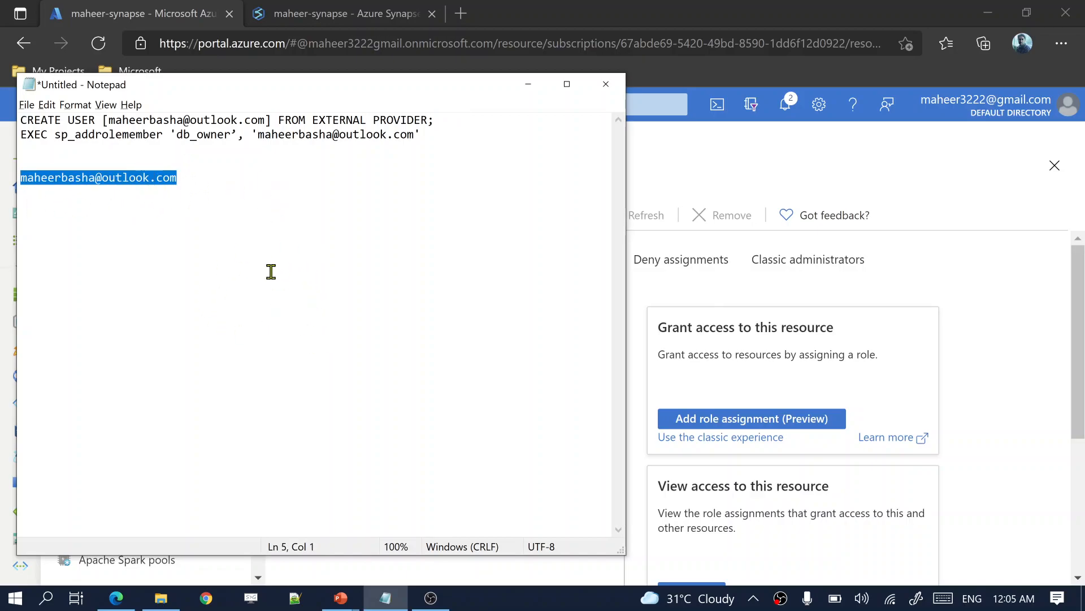
{"action": "key", "text": "alt+Tab"}
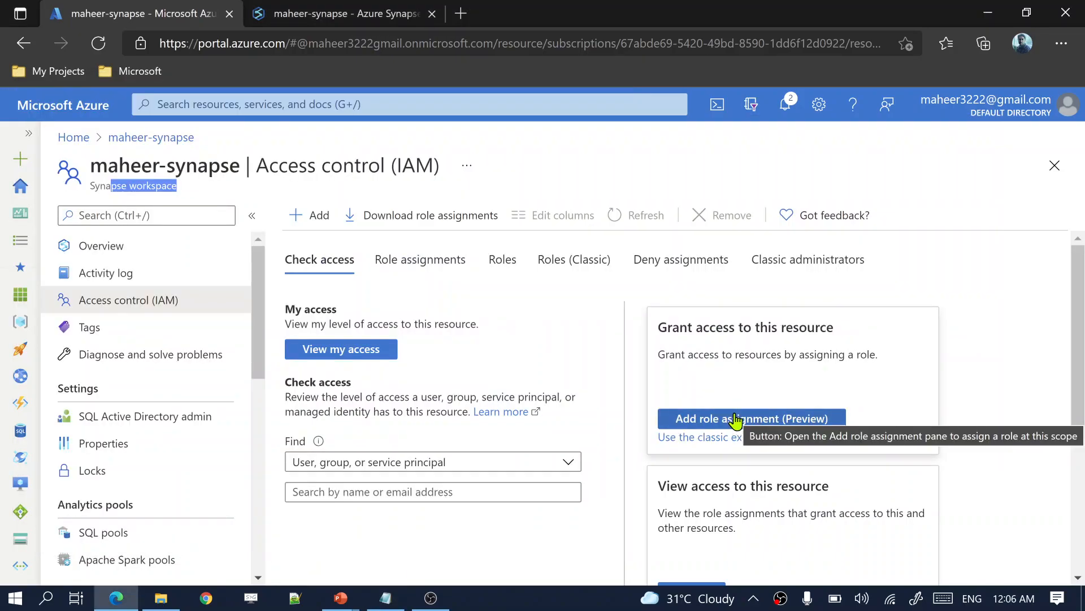
Step: Start a new role assignment on maheer-synapse with the Owner role selected
{"action": "left_click", "coordinate": [716, 419]}
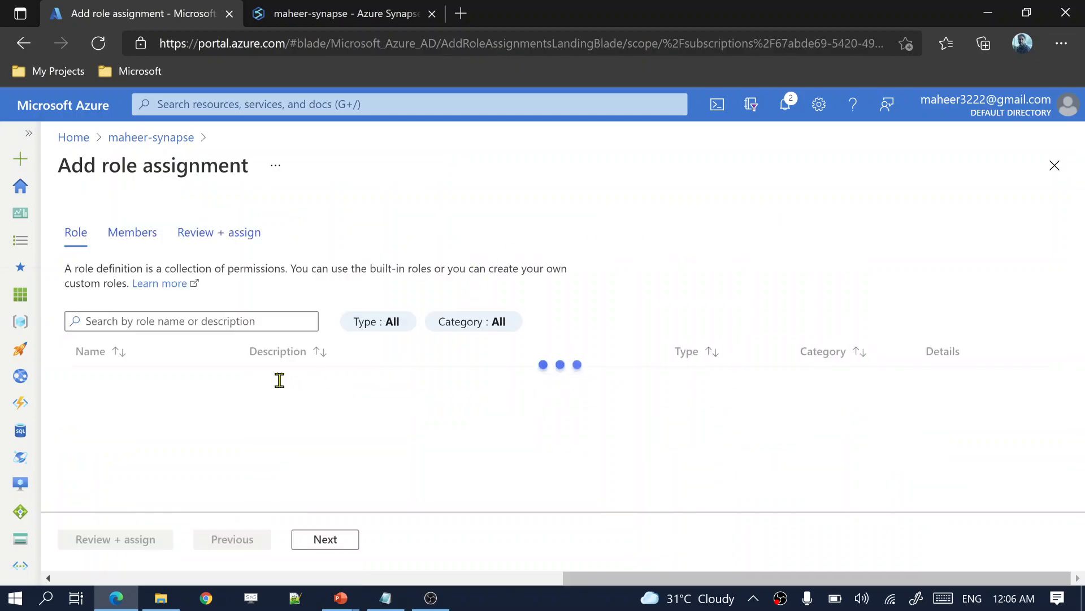
{"action": "left_click", "coordinate": [105, 390]}
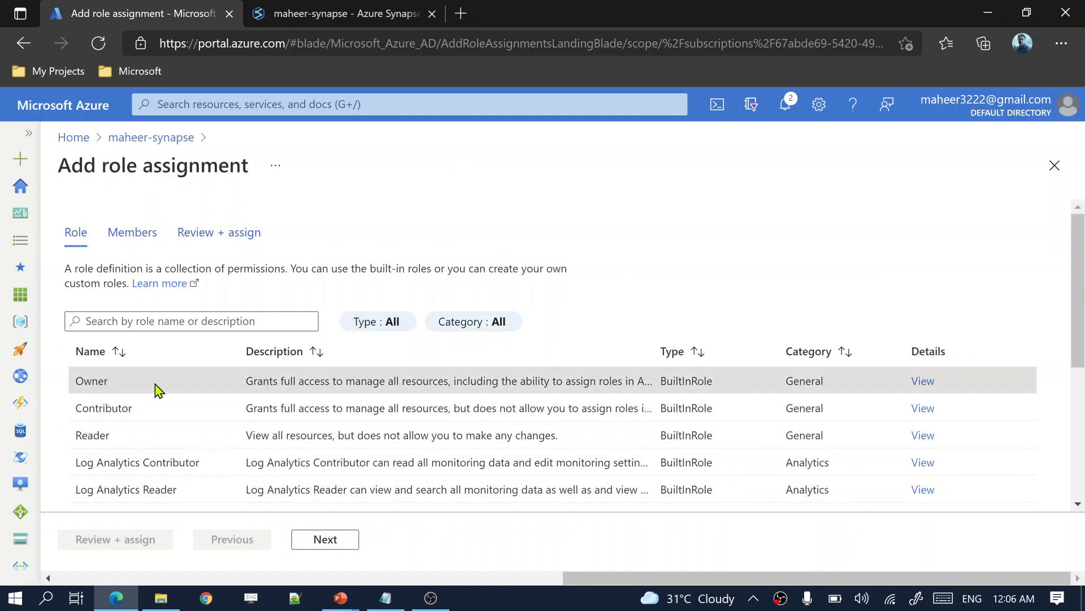
{"action": "left_click", "coordinate": [323, 538]}
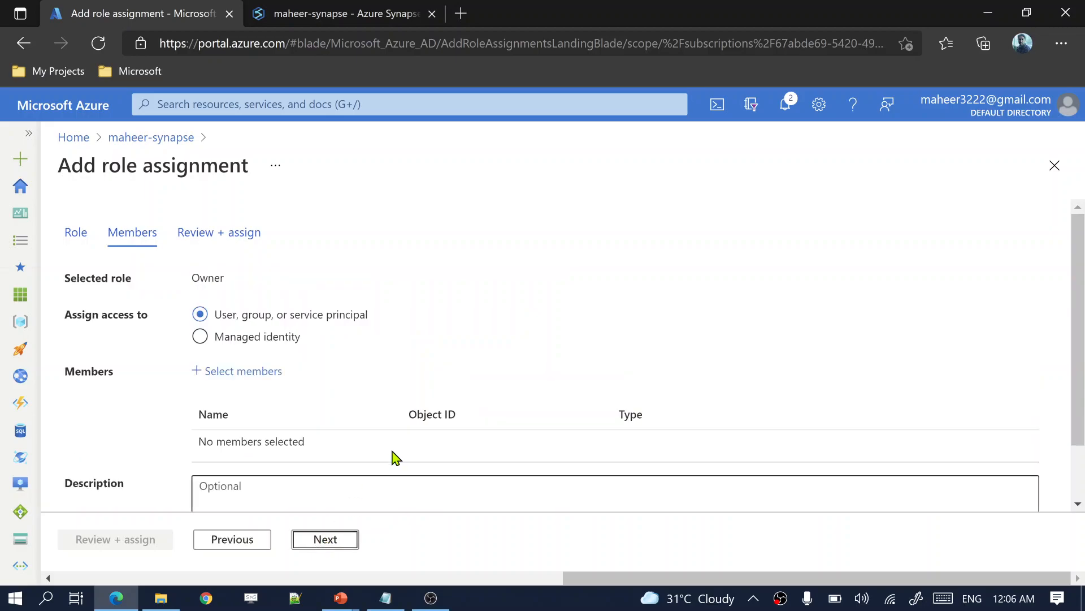
{"action": "left_click_drag", "start_coordinate": [227, 279], "coordinate": [182, 278]}
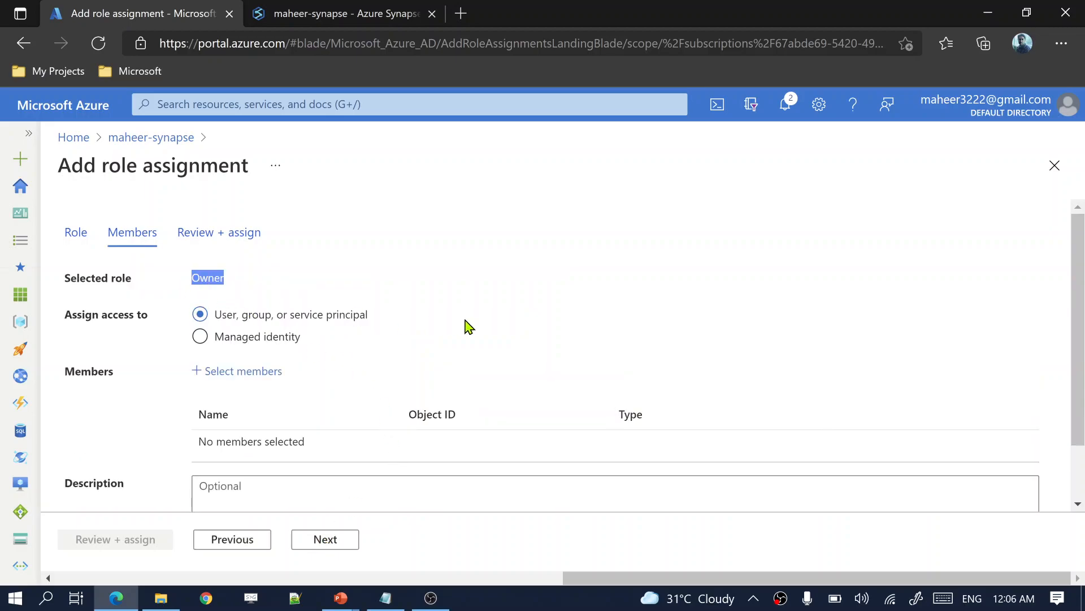
{"action": "scroll", "coordinate": [466, 327], "scroll_direction": "down", "scroll_amount": 1}
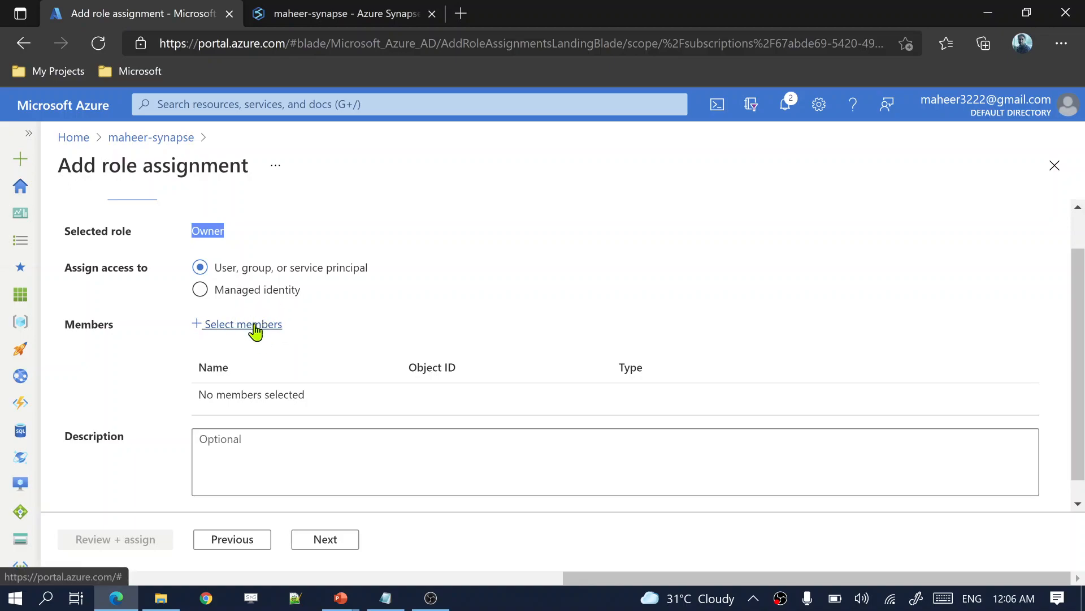
Step: Search for the guest user by e-mail address and select them as the member
{"action": "left_click", "coordinate": [254, 325]}
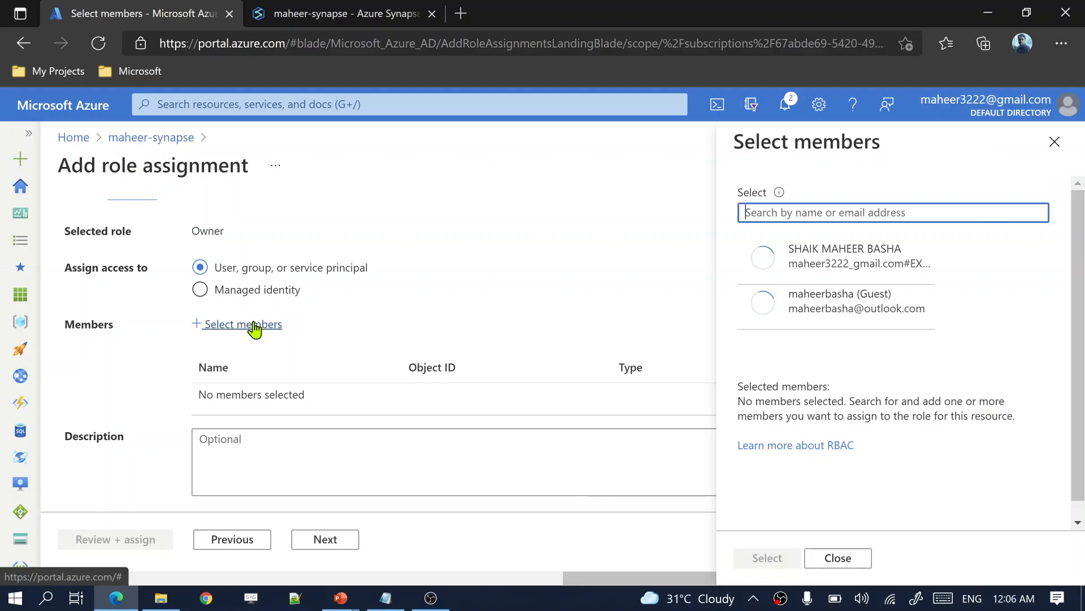
{"action": "left_click", "coordinate": [783, 214]}
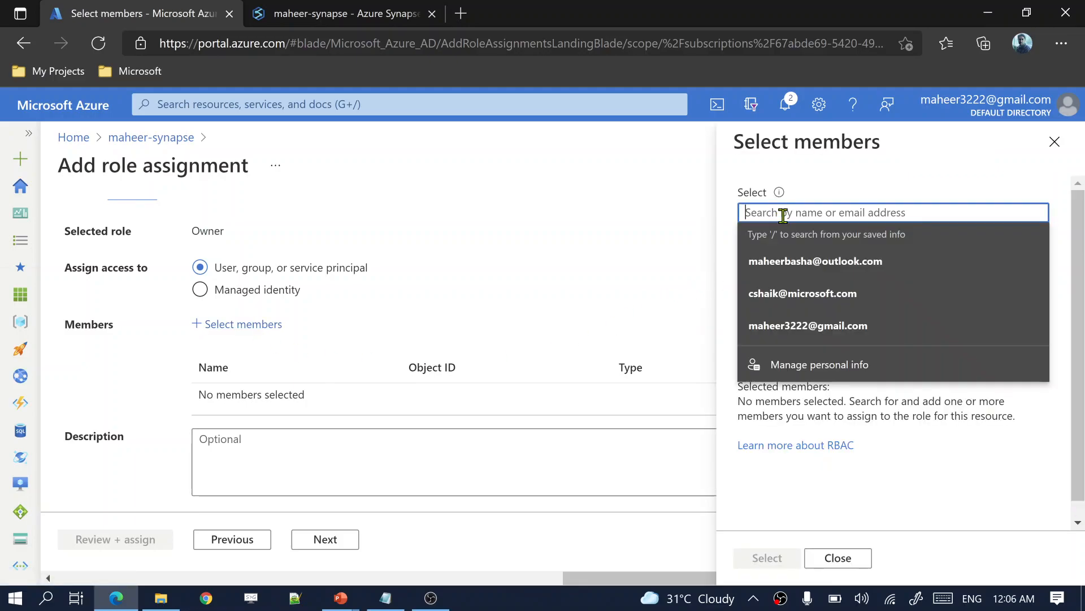
{"action": "key", "text": "ctrl+v"}
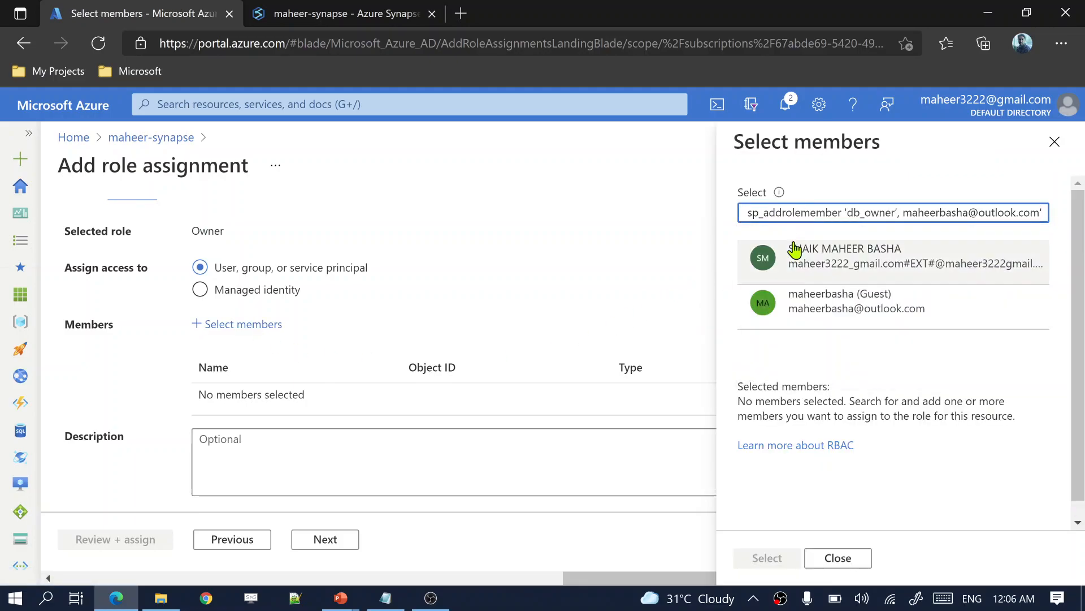
{"action": "key", "text": "ctrl+a"}
{"action": "key", "text": "BackSpace"}
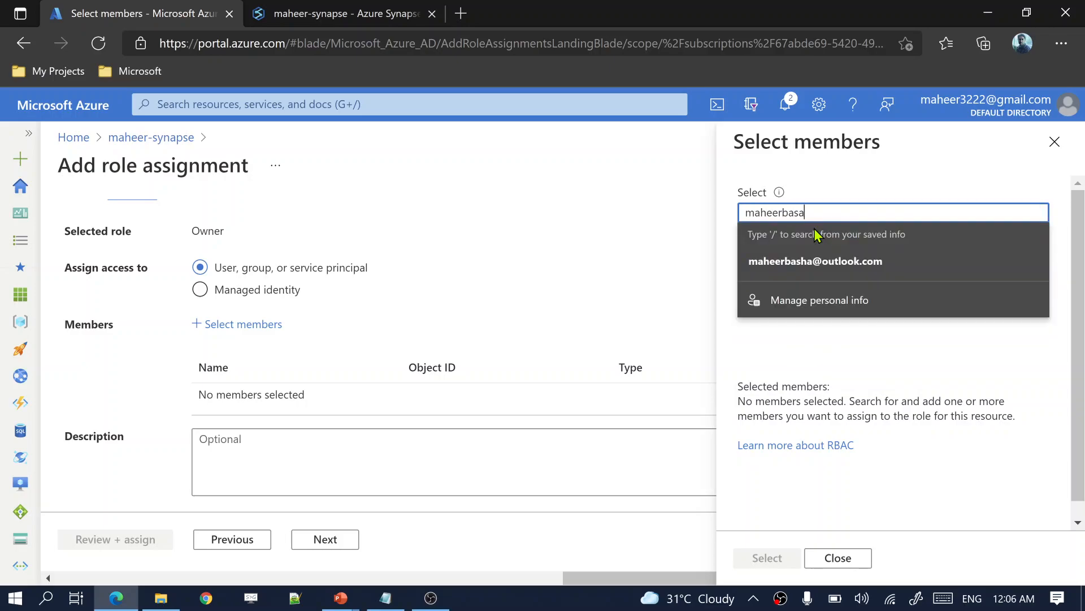
{"action": "left_click", "coordinate": [752, 261]}
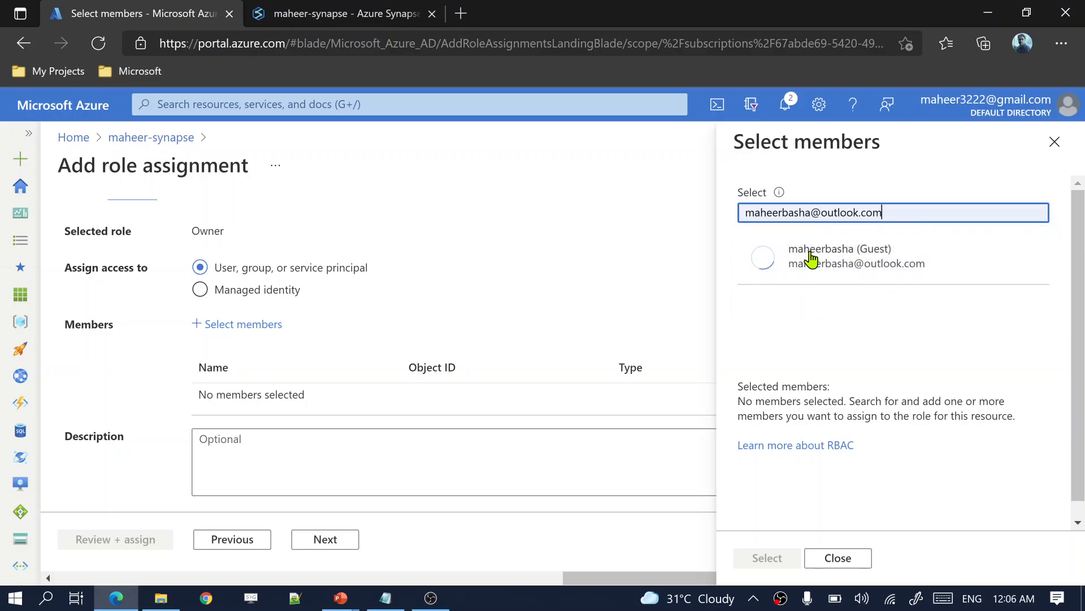
{"action": "left_click", "coordinate": [831, 256]}
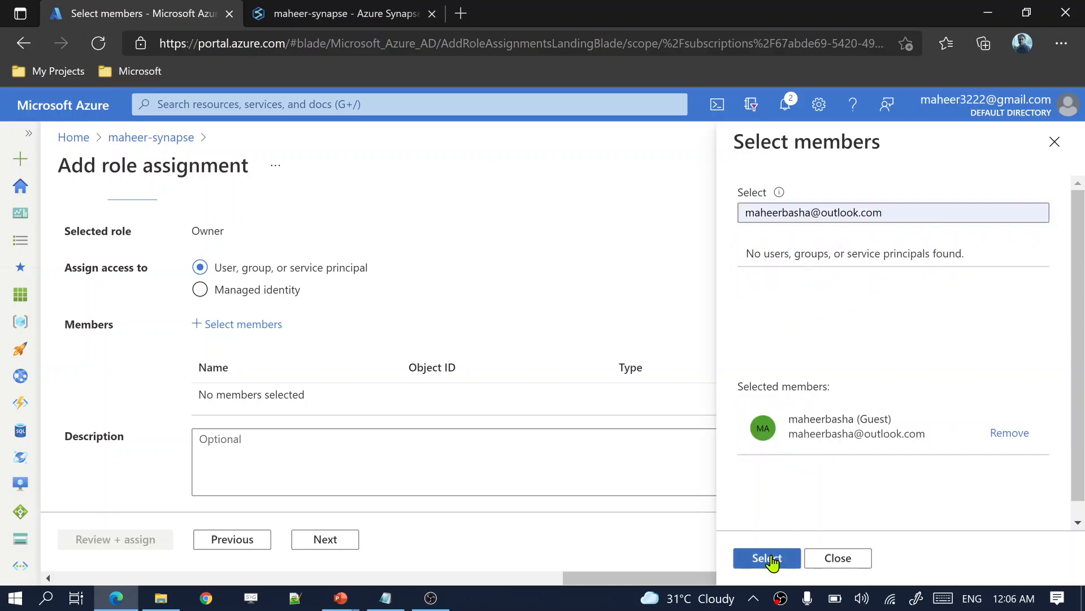
{"action": "left_click", "coordinate": [769, 559]}
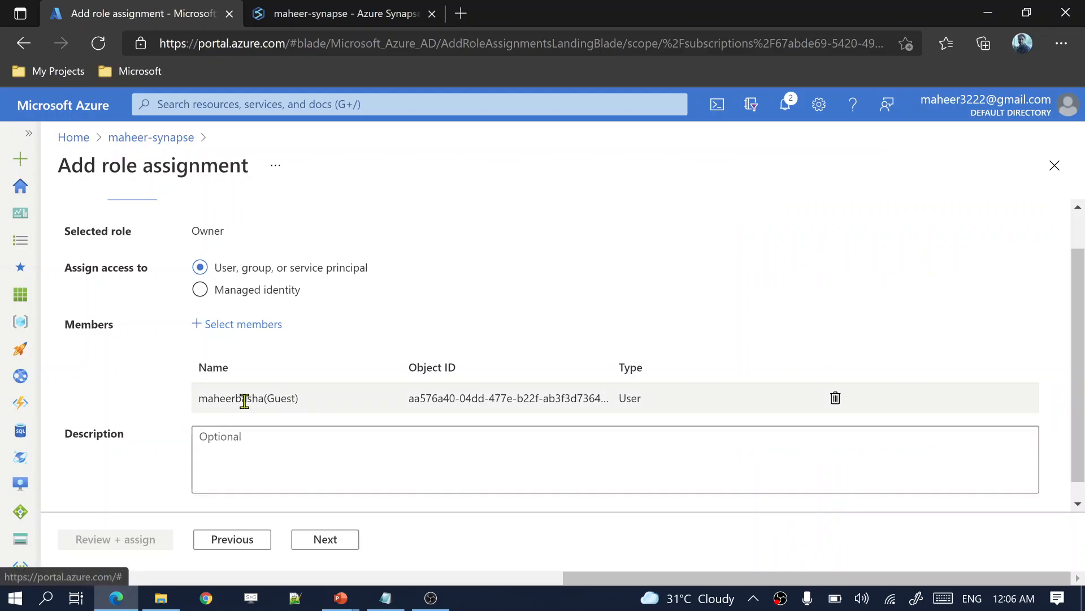
Step: Review and submit the Owner assignment for the guest user
{"action": "left_click_drag", "start_coordinate": [209, 396], "coordinate": [318, 405]}
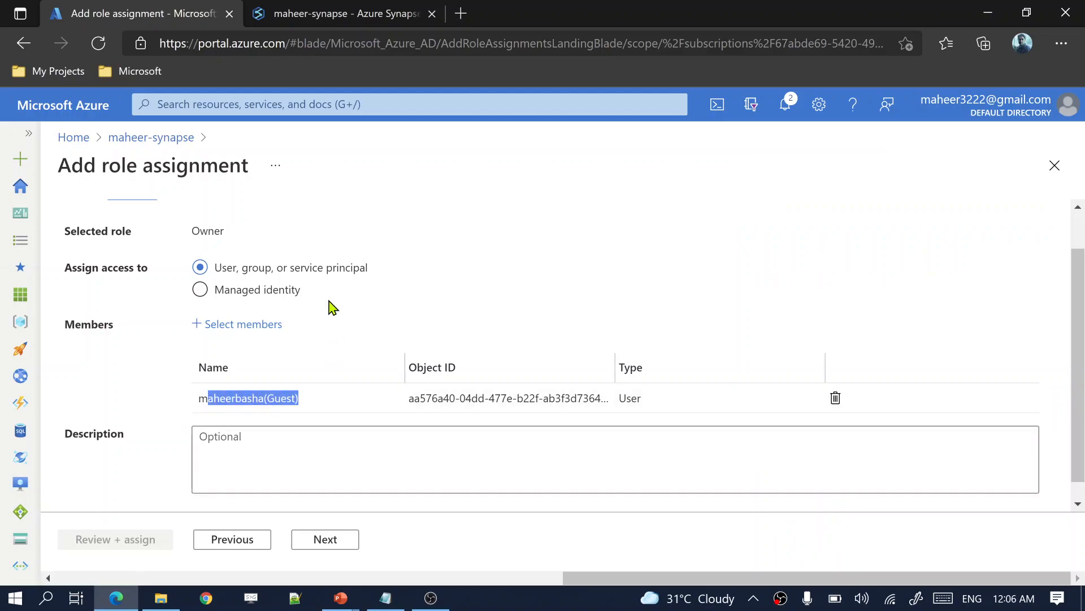
{"action": "left_click_drag", "start_coordinate": [225, 233], "coordinate": [188, 234]}
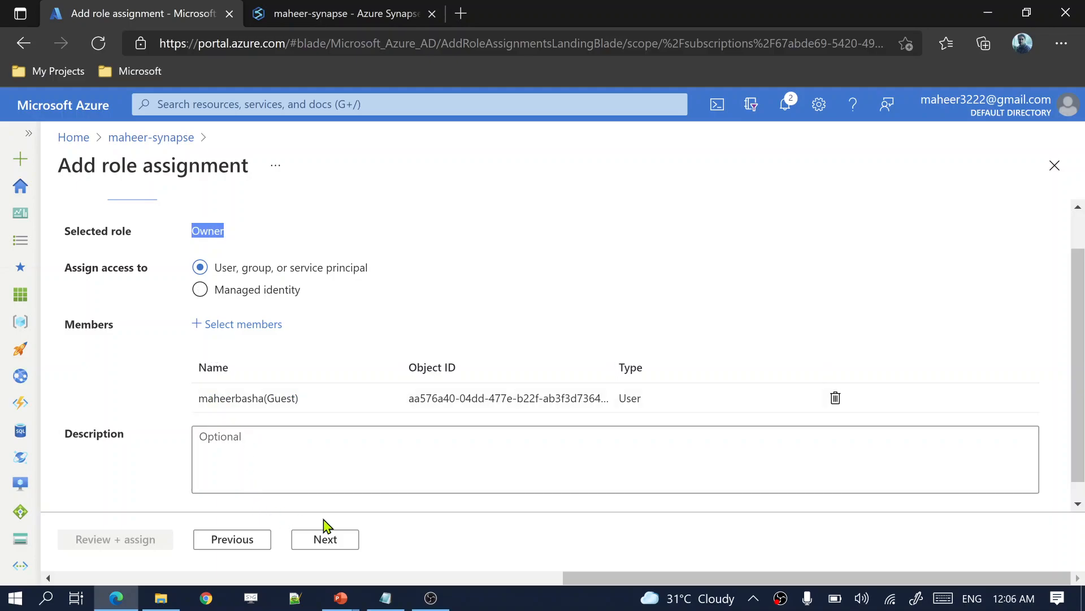
{"action": "left_click", "coordinate": [319, 540]}
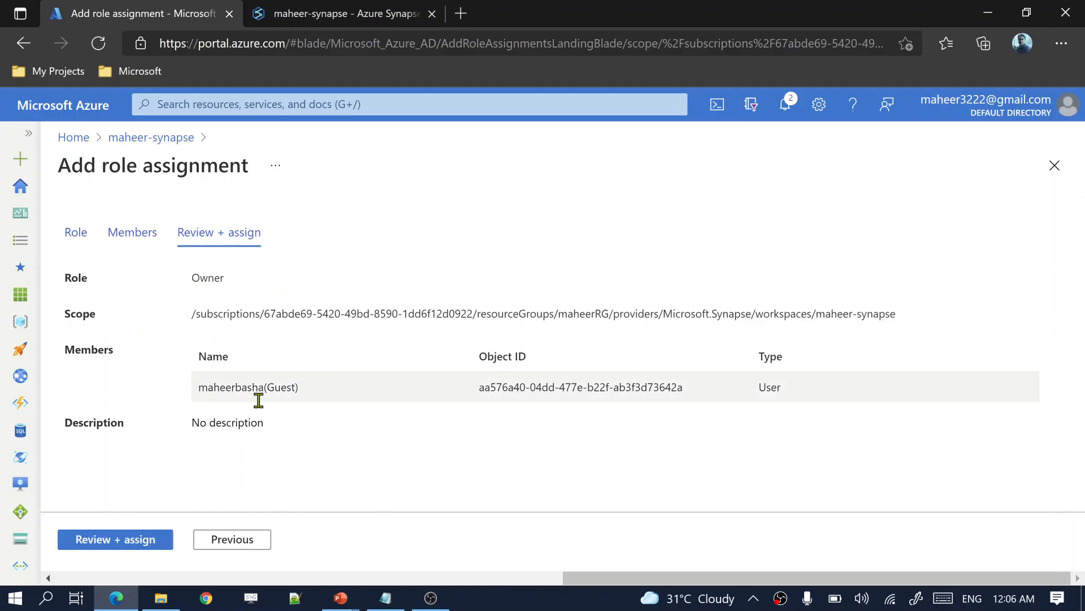
{"action": "left_click", "coordinate": [146, 541]}
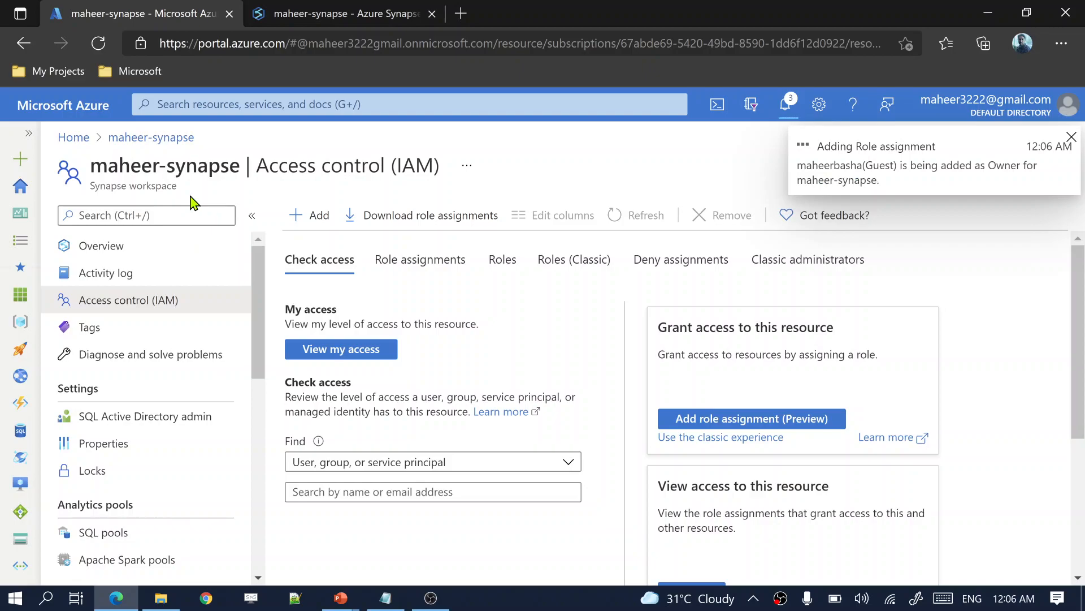
Step: Review the 'Add an administrator' slide, marking the storage account and Synapse RBAC role lines
{"action": "left_click_drag", "start_coordinate": [179, 193], "coordinate": [124, 184]}
{"action": "key", "text": "alt+Tab"}
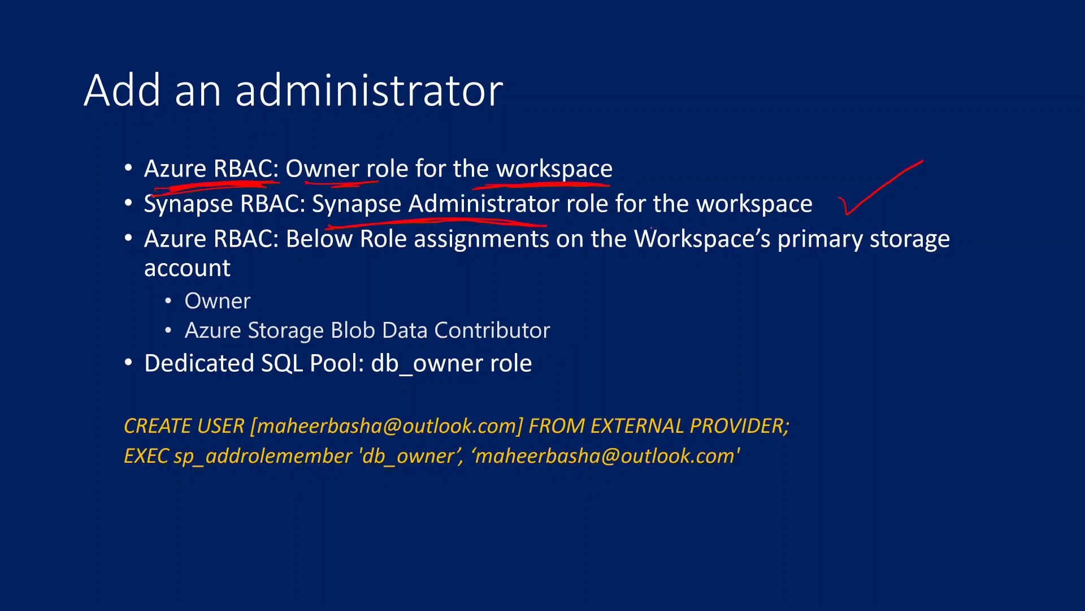
{"action": "left_click_drag", "start_coordinate": [650, 226], "coordinate": [798, 224]}
{"action": "left_click_drag", "start_coordinate": [172, 225], "coordinate": [301, 218]}
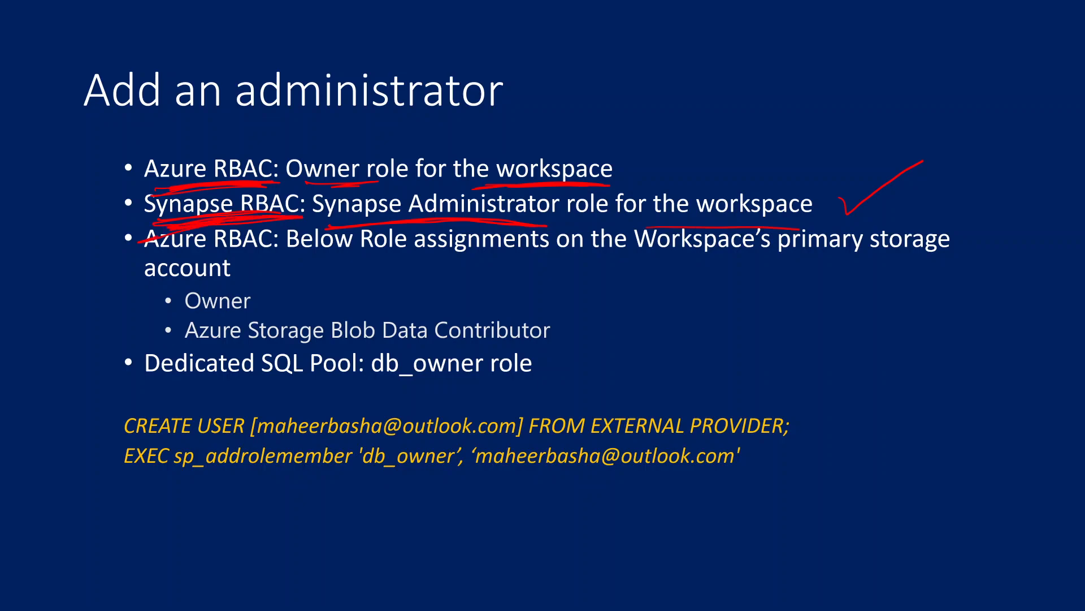
{"action": "key", "text": "alt+Tab"}
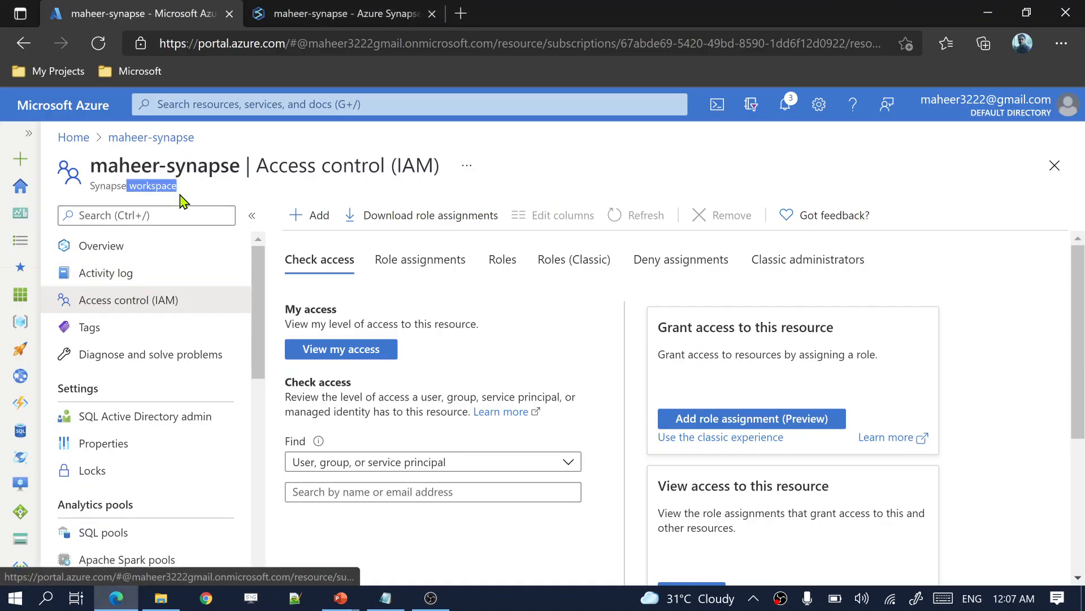
{"action": "left_click_drag", "start_coordinate": [185, 195], "coordinate": [117, 169]}
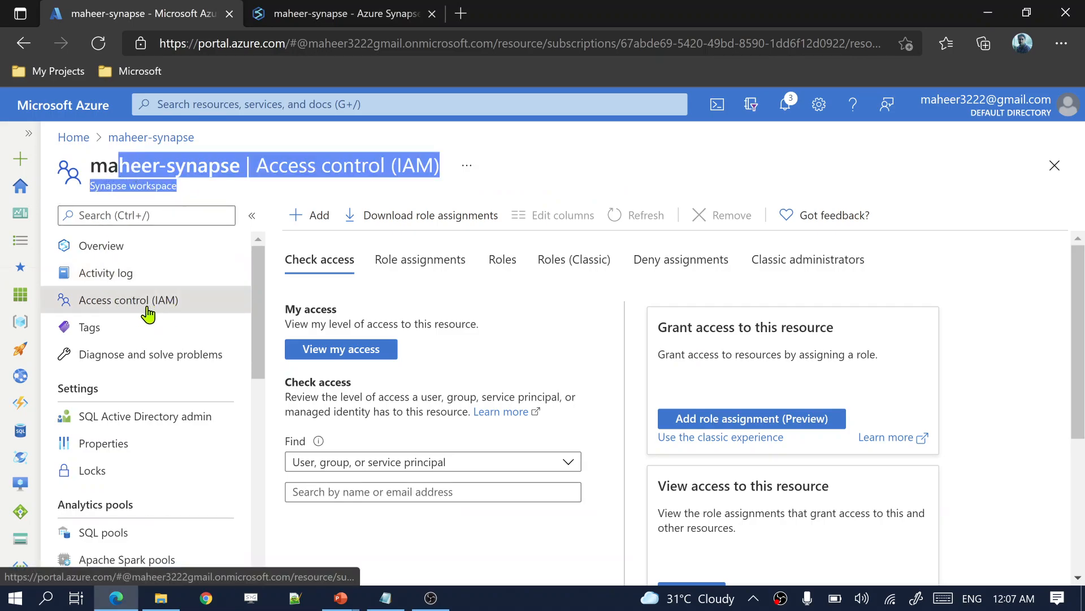
{"action": "left_click_drag", "start_coordinate": [119, 165], "coordinate": [196, 197]}
{"action": "key", "text": "alt+Tab"}
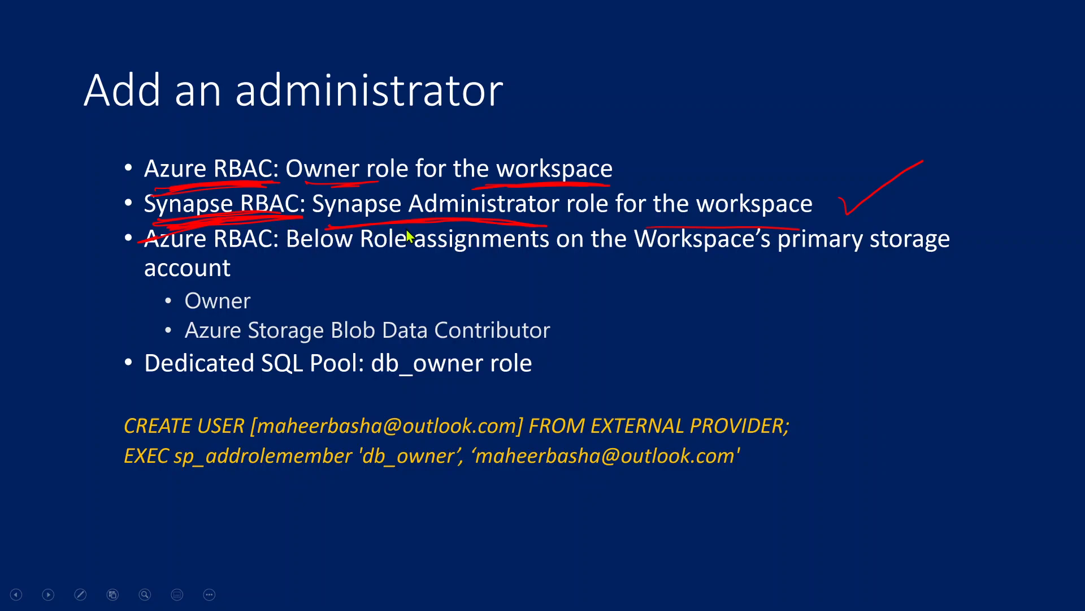
{"action": "key", "text": "alt+Tab"}
Step: In Synapse Studio, open Manage > Access control, note the two Synapse Administrator assignments, and begin adding one
{"action": "left_click", "coordinate": [293, 16]}
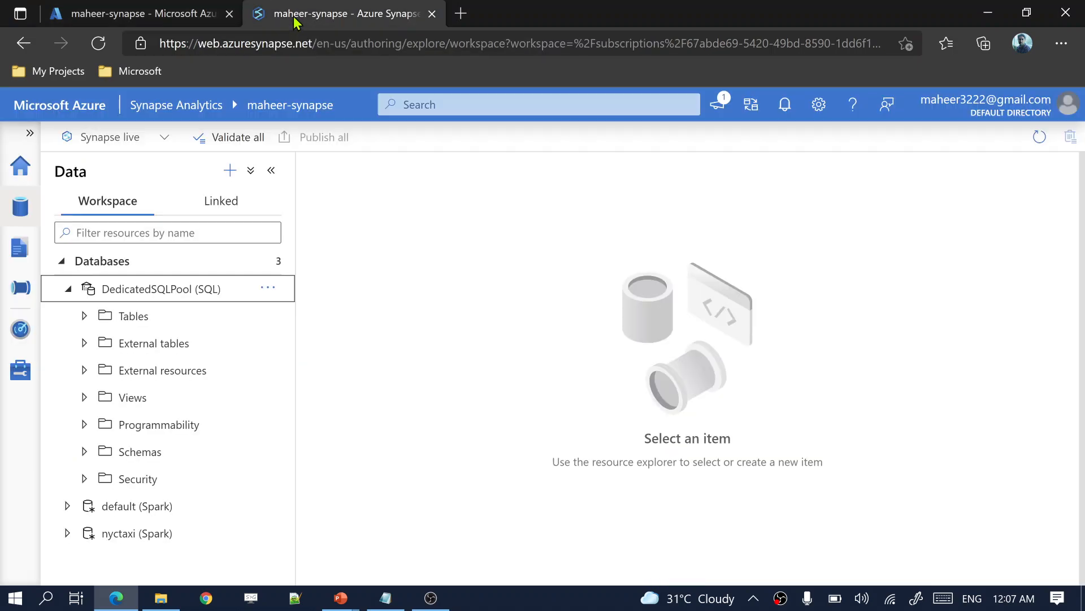
{"action": "left_click", "coordinate": [19, 370]}
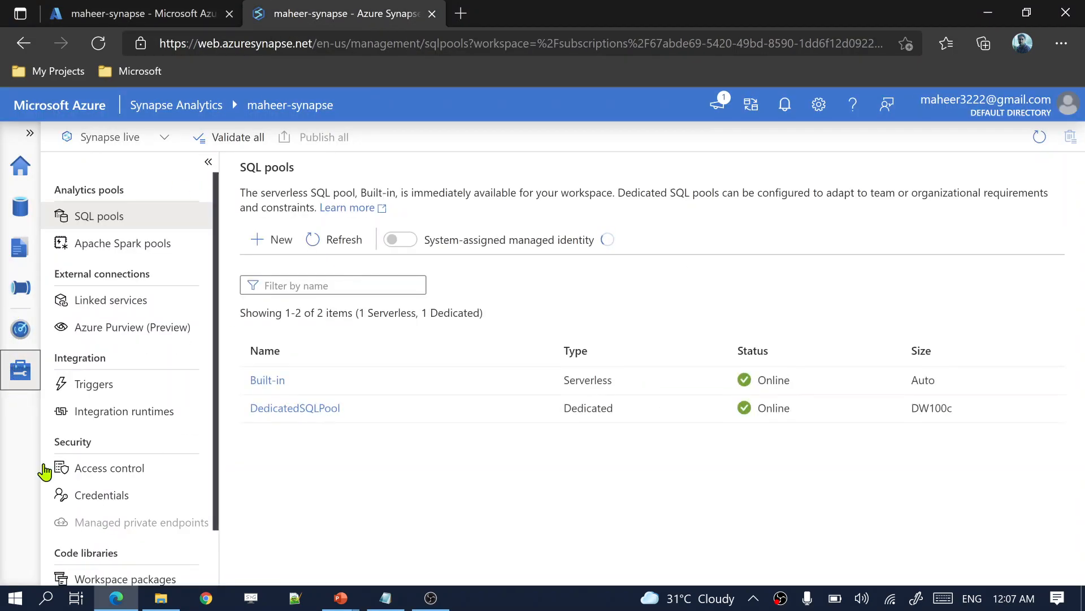
{"action": "left_click", "coordinate": [109, 472]}
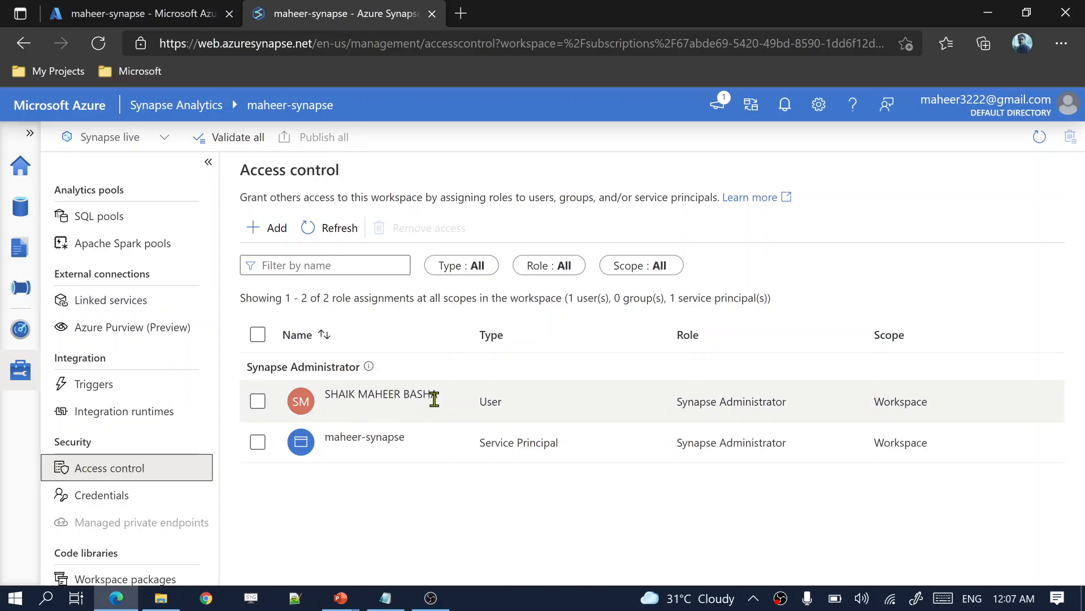
{"action": "left_click_drag", "start_coordinate": [451, 403], "coordinate": [368, 394]}
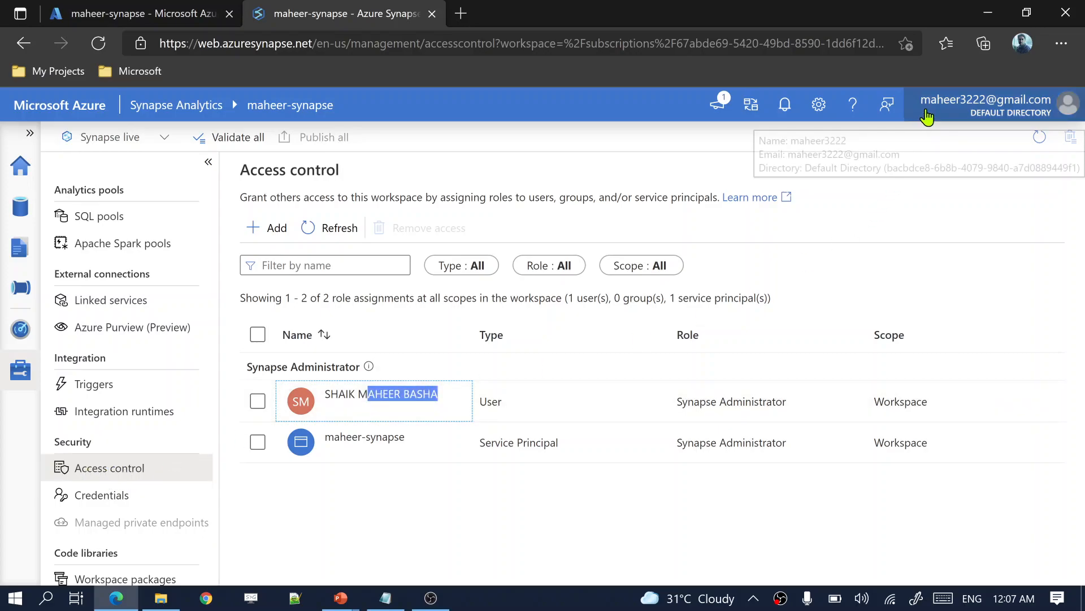
{"action": "left_click", "coordinate": [983, 104]}
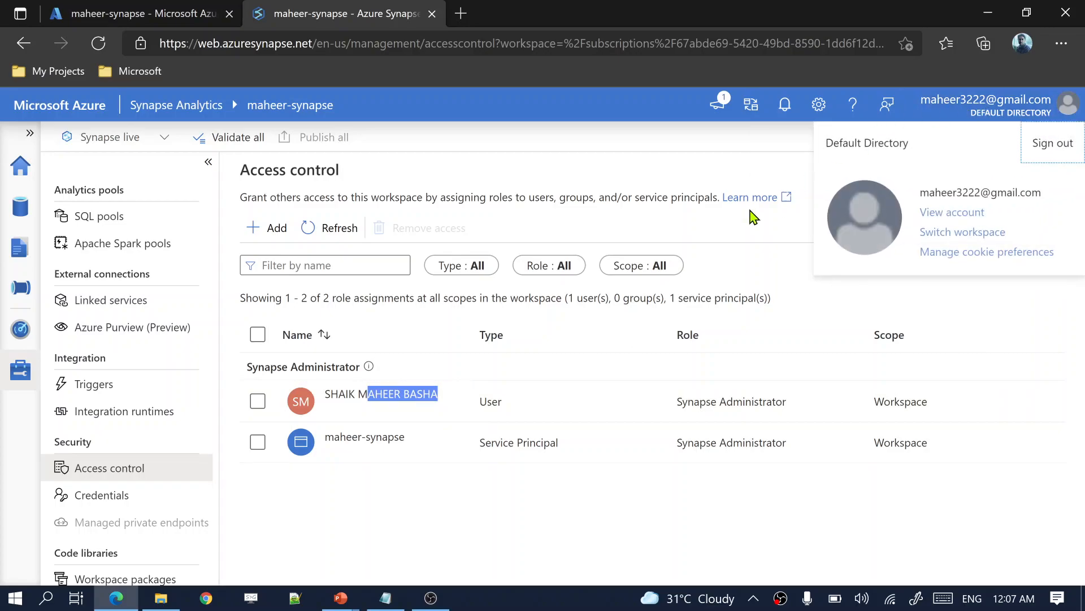
{"action": "left_click", "coordinate": [474, 400]}
{"action": "left_click_drag", "start_coordinate": [438, 396], "coordinate": [349, 394]}
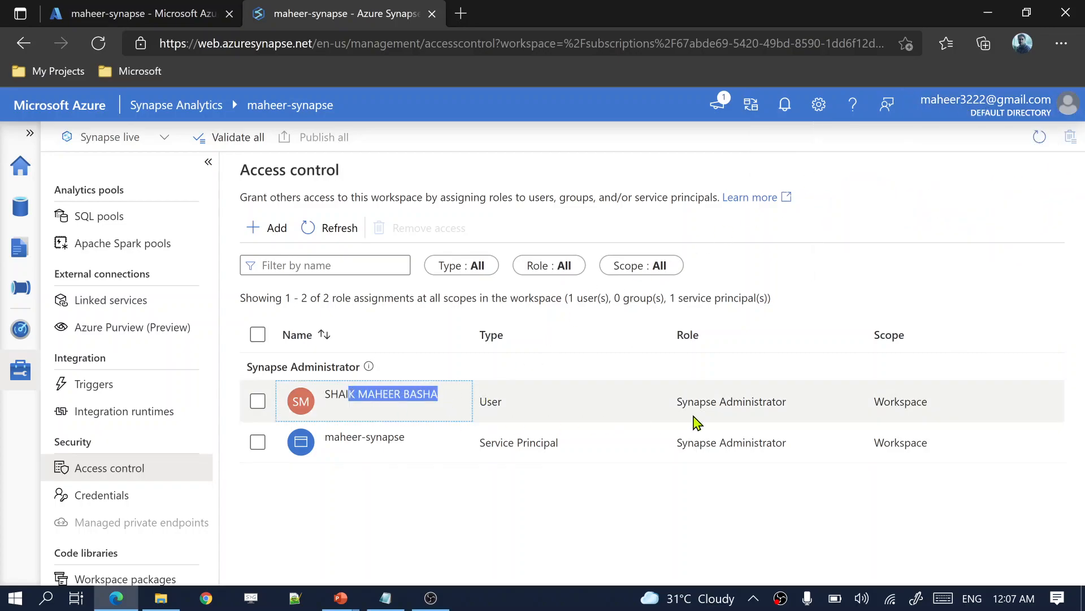
{"action": "left_click_drag", "start_coordinate": [682, 402], "coordinate": [771, 400]}
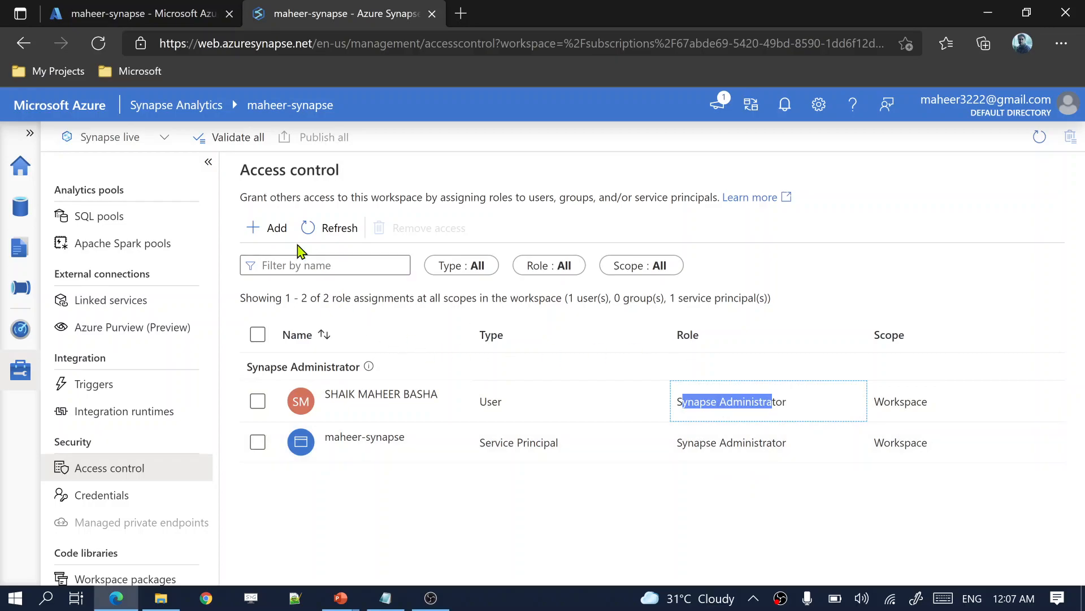
{"action": "left_click", "coordinate": [277, 227]}
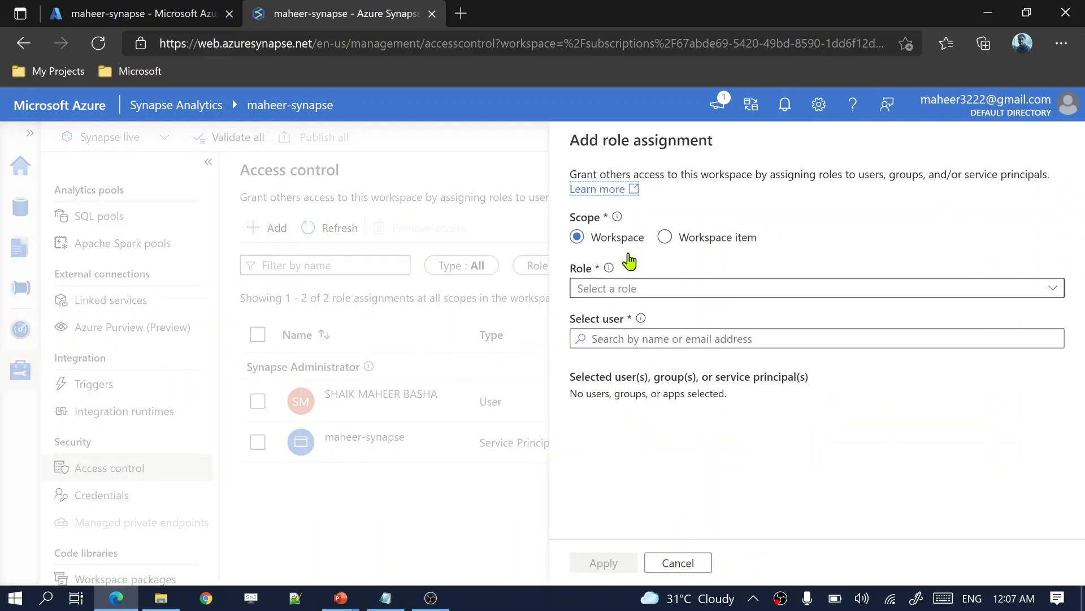
Step: Give the guest user the Synapse Administrator role at Workspace scope and apply it
{"action": "left_click_drag", "start_coordinate": [581, 219], "coordinate": [621, 241]}
{"action": "left_click", "coordinate": [631, 294]}
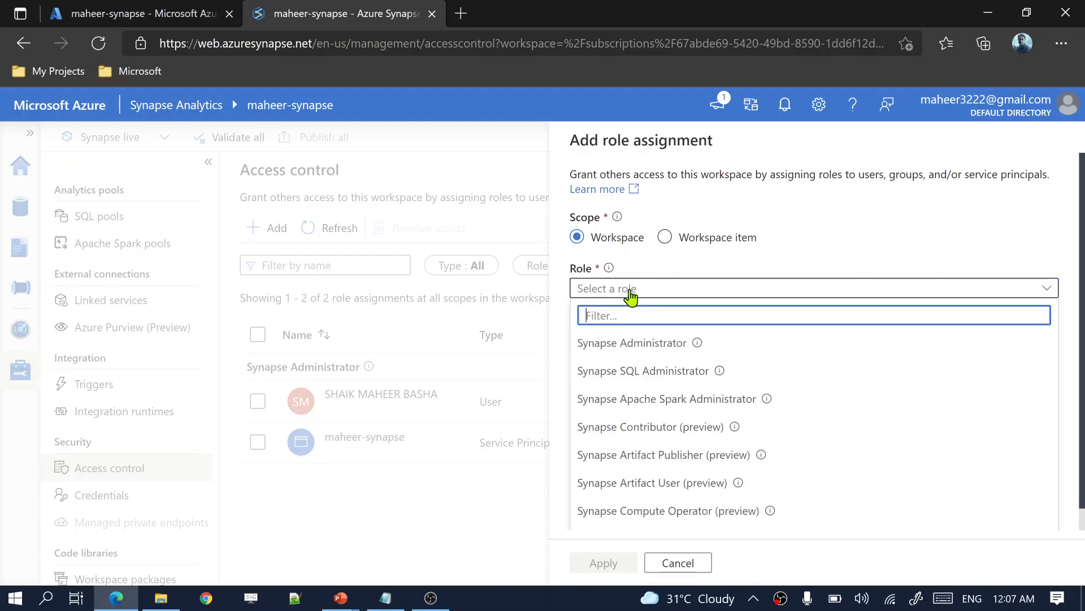
{"action": "left_click", "coordinate": [640, 348]}
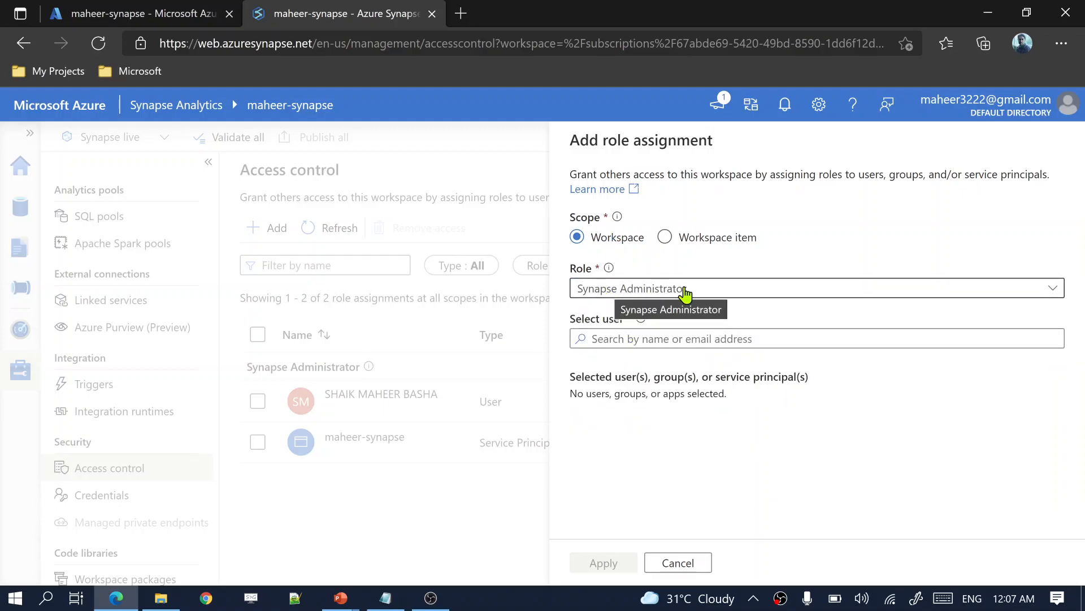
{"action": "left_click", "coordinate": [645, 340]}
{"action": "left_click", "coordinate": [645, 339]}
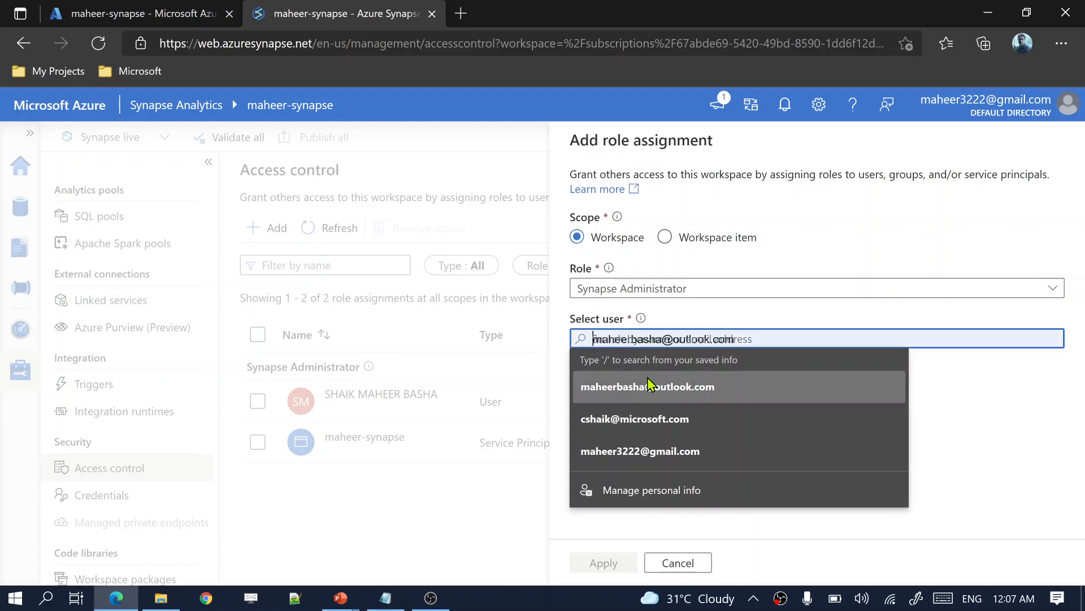
{"action": "left_click", "coordinate": [596, 381]}
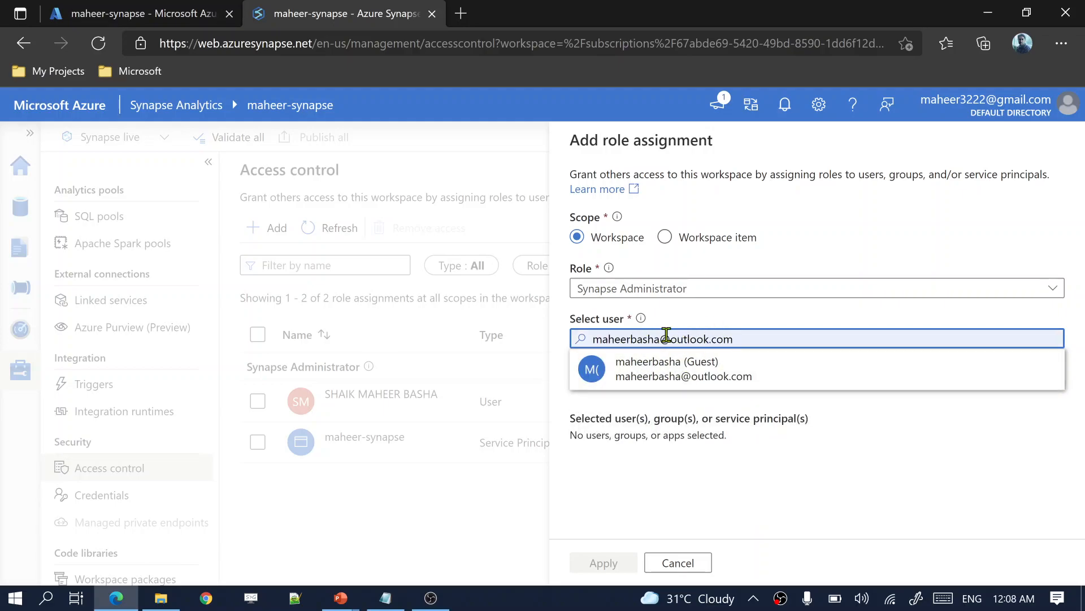
{"action": "left_click", "coordinate": [671, 373]}
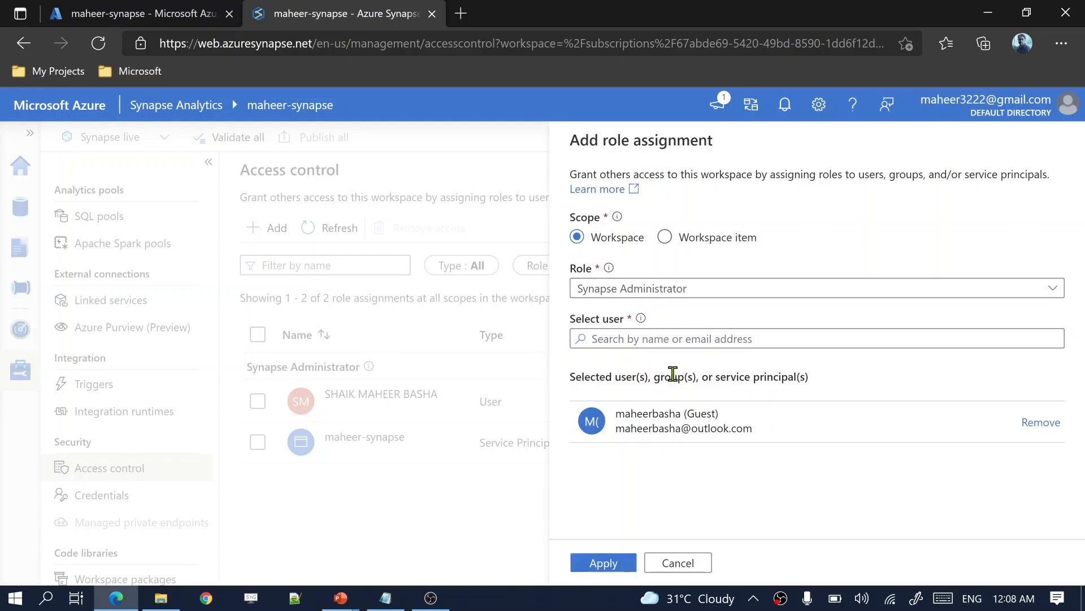
{"action": "left_click", "coordinate": [614, 562]}
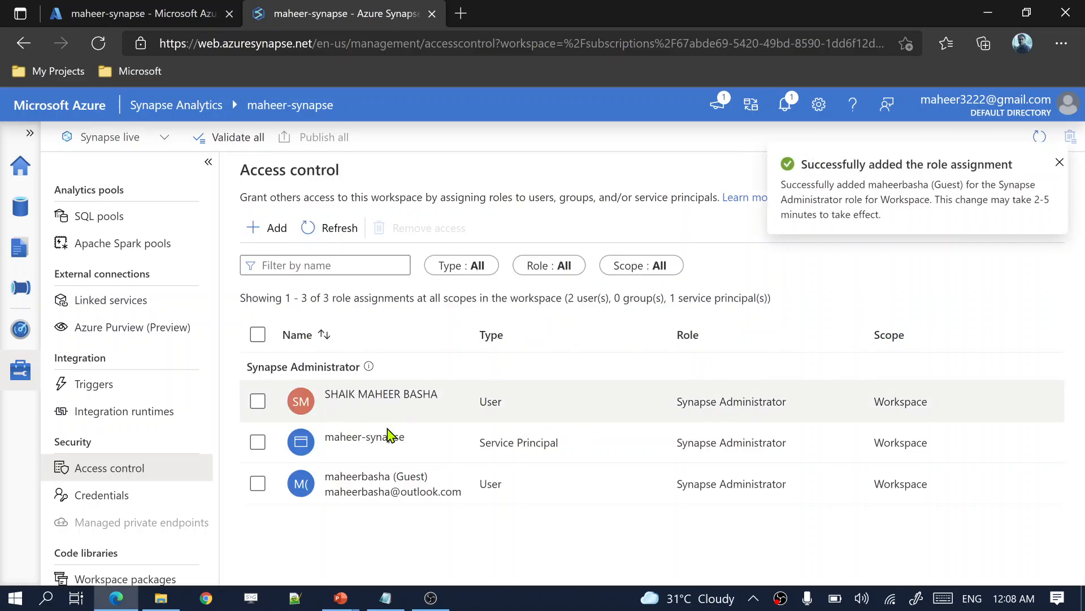
{"action": "left_click_drag", "start_coordinate": [340, 492], "coordinate": [459, 495]}
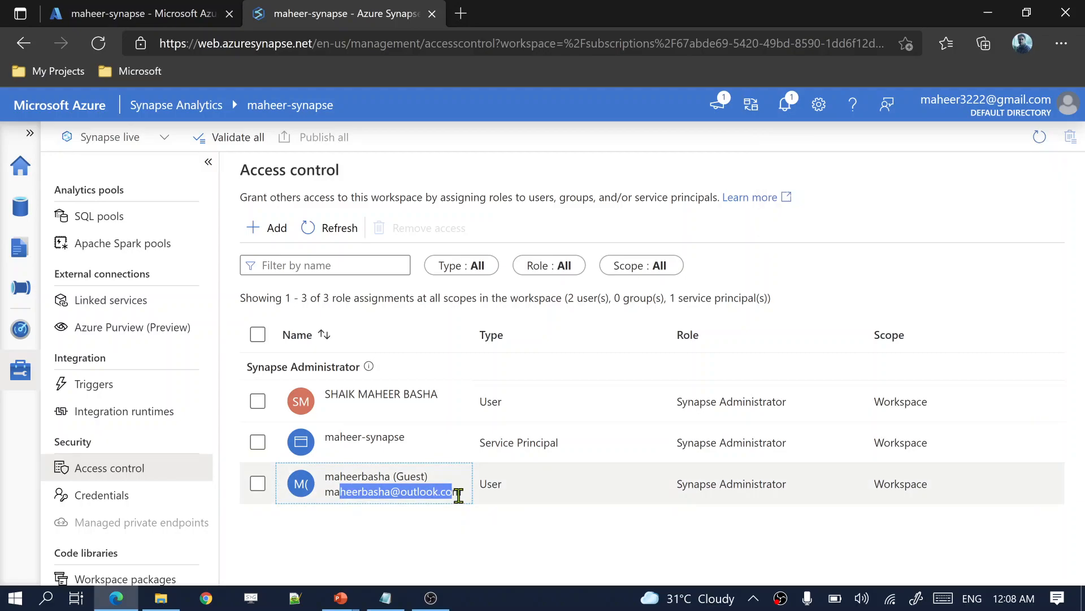
{"action": "key", "text": "alt+Tab"}
{"action": "key", "text": "alt+Tab"}
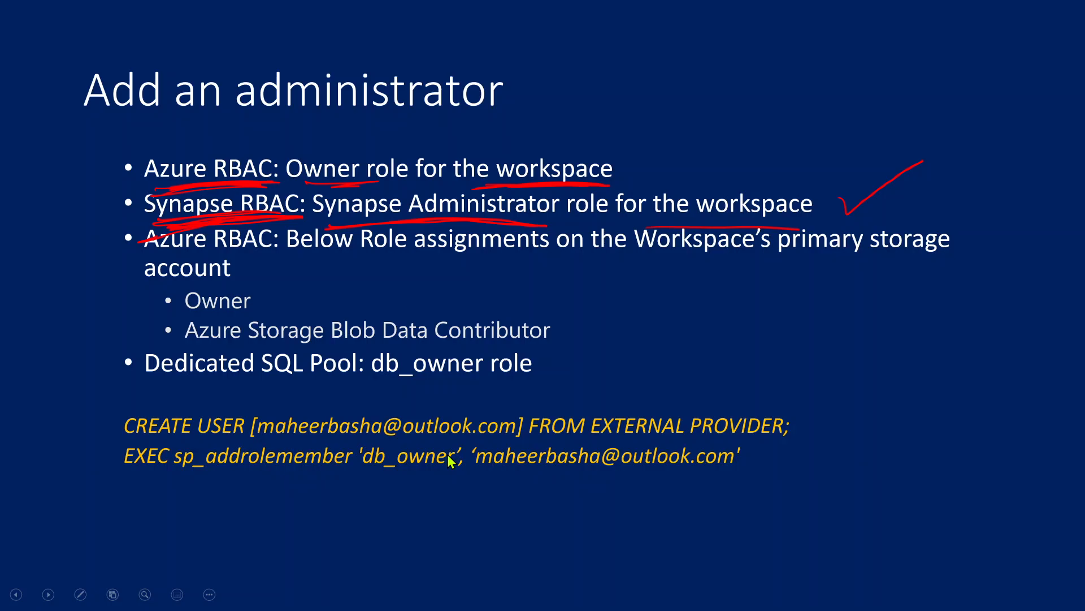
{"action": "key", "text": "alt+Tab"}
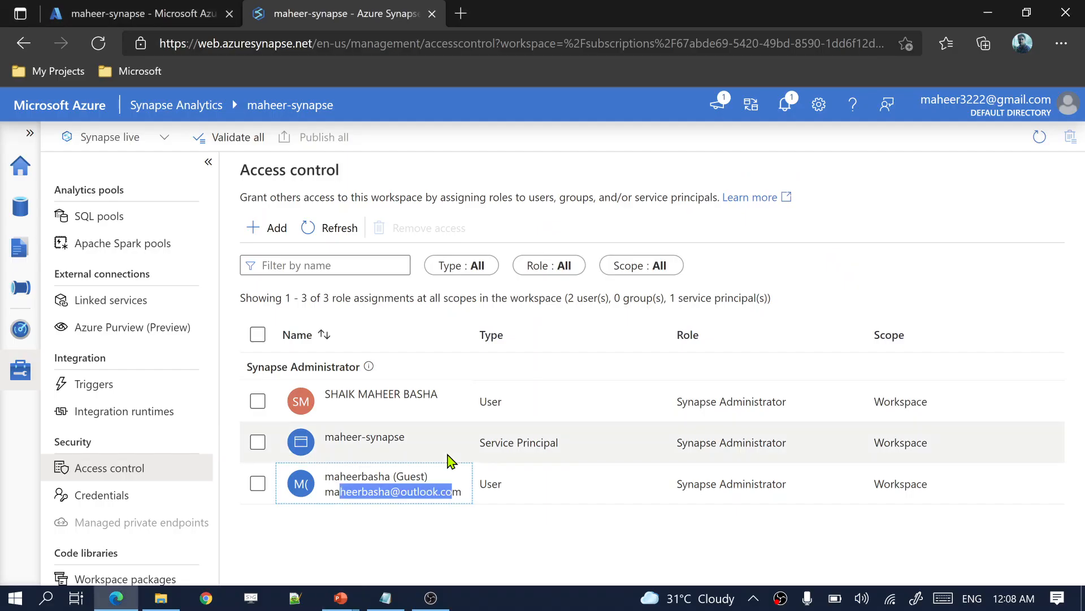
Step: Open Data > Linked and expand Azure Data Lake Storage Gen2 to the primary synapsedemo container
{"action": "left_click", "coordinate": [20, 211]}
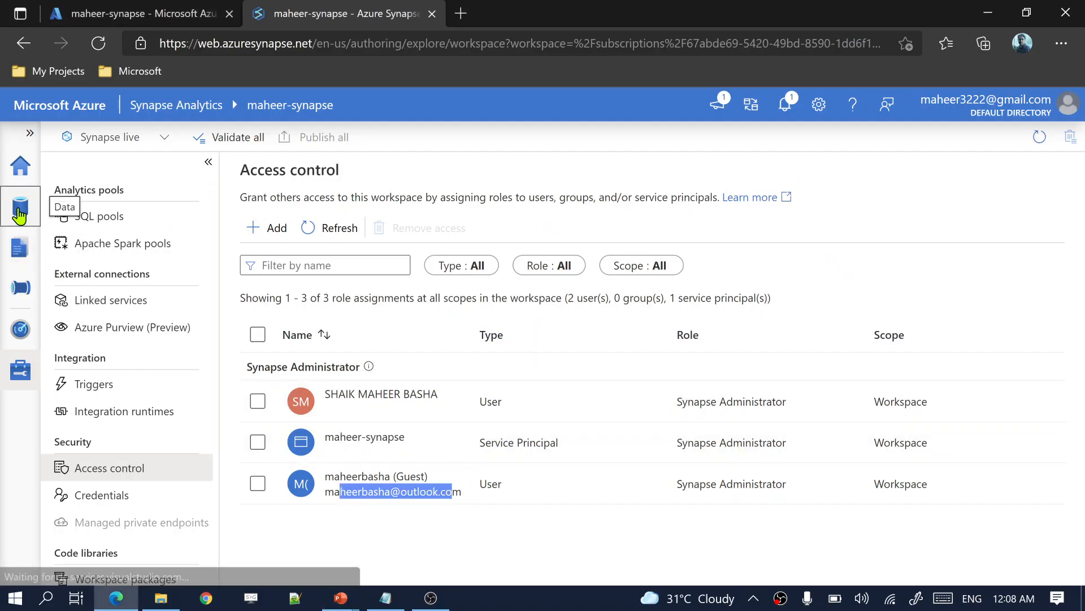
{"action": "left_click", "coordinate": [221, 216]}
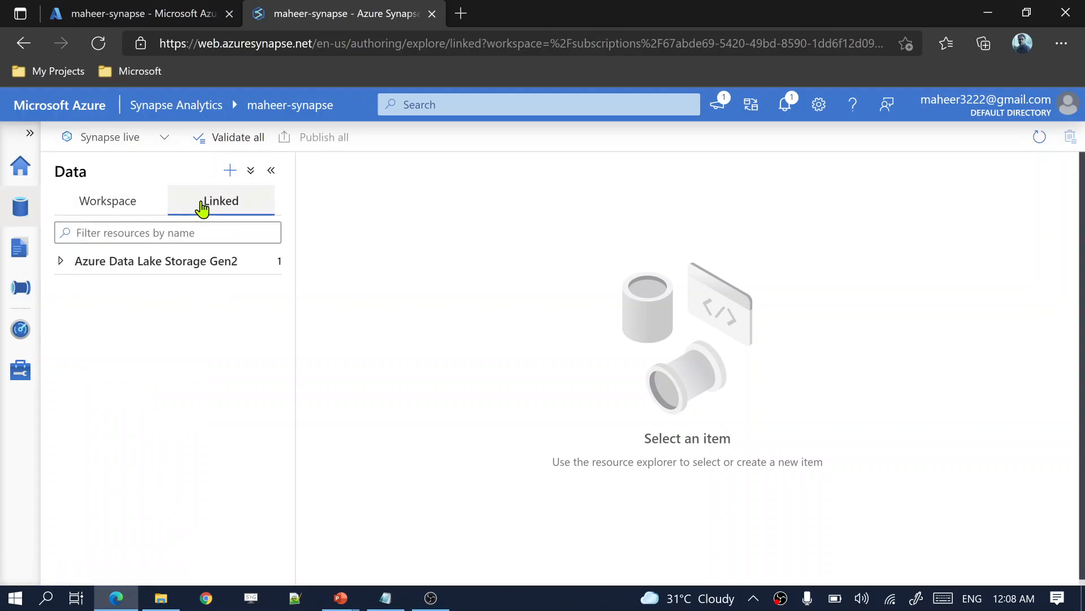
{"action": "left_click", "coordinate": [113, 273]}
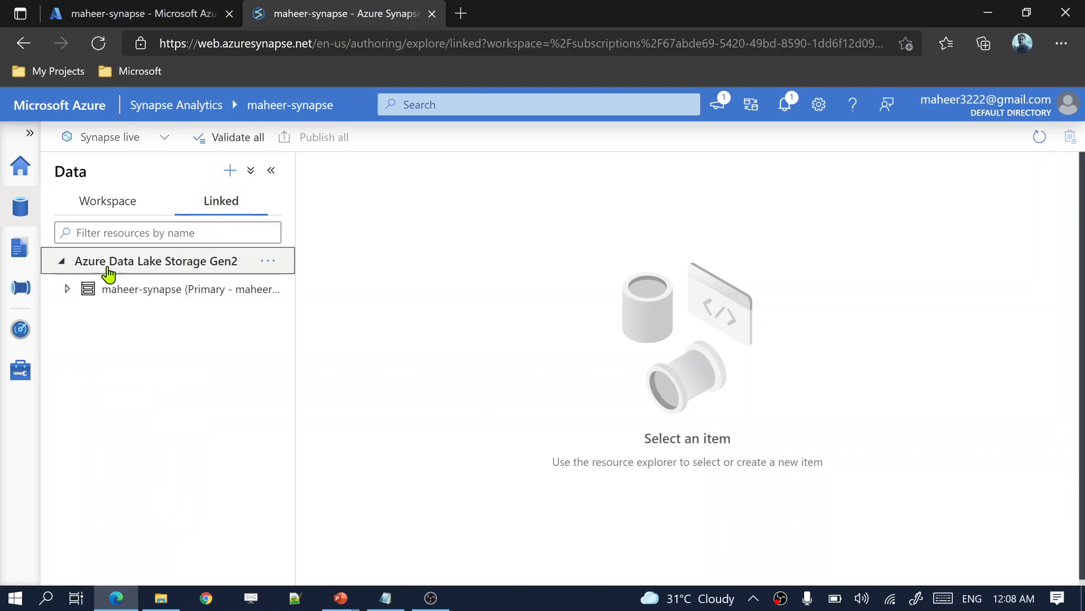
{"action": "left_click", "coordinate": [136, 301]}
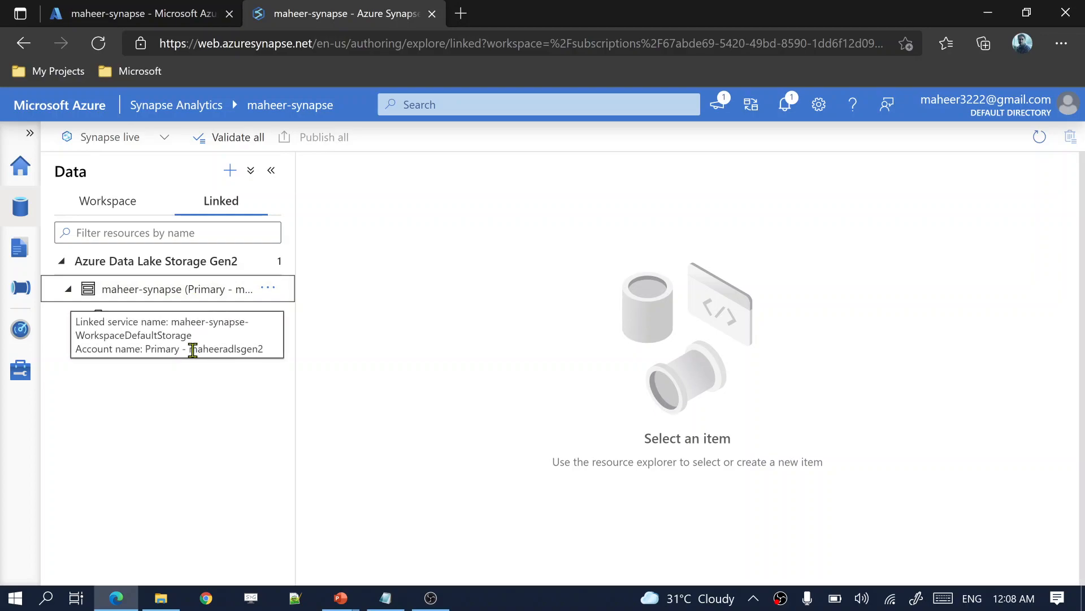
{"action": "left_click_drag", "start_coordinate": [190, 350], "coordinate": [257, 354]}
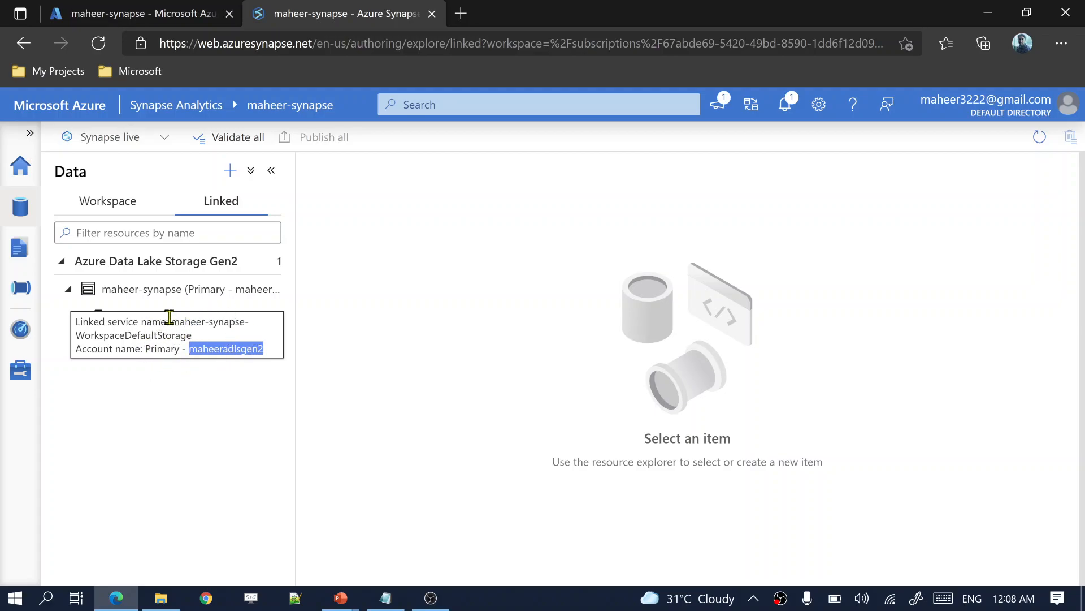
{"action": "left_click", "coordinate": [143, 16]}
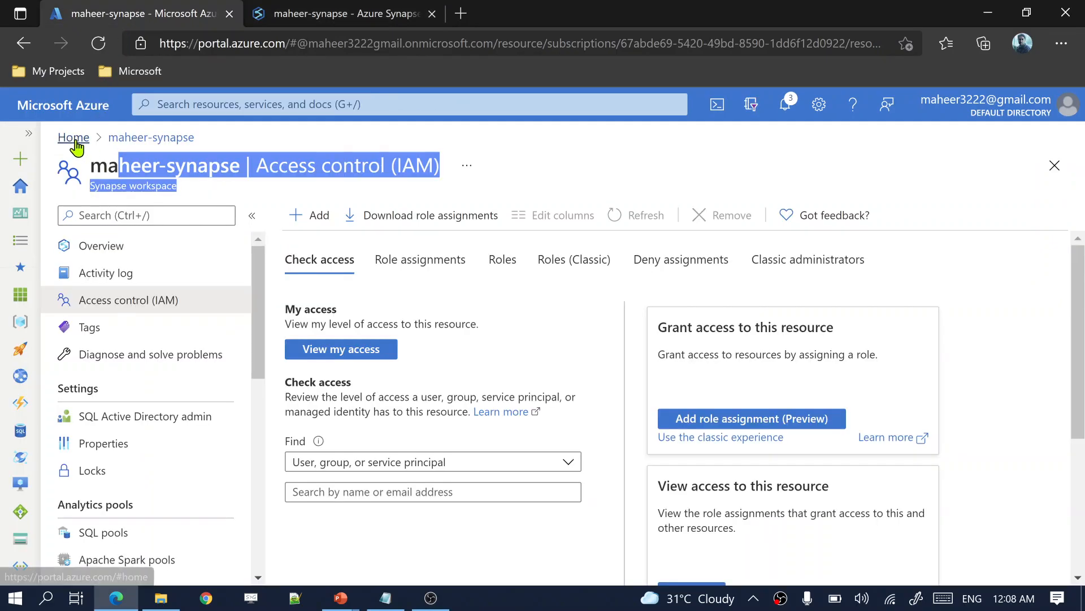
Step: Open the maheeradlsgen2 storage account's Access Control (IAM) from Home and begin Add role assignment
{"action": "left_click", "coordinate": [73, 138]}
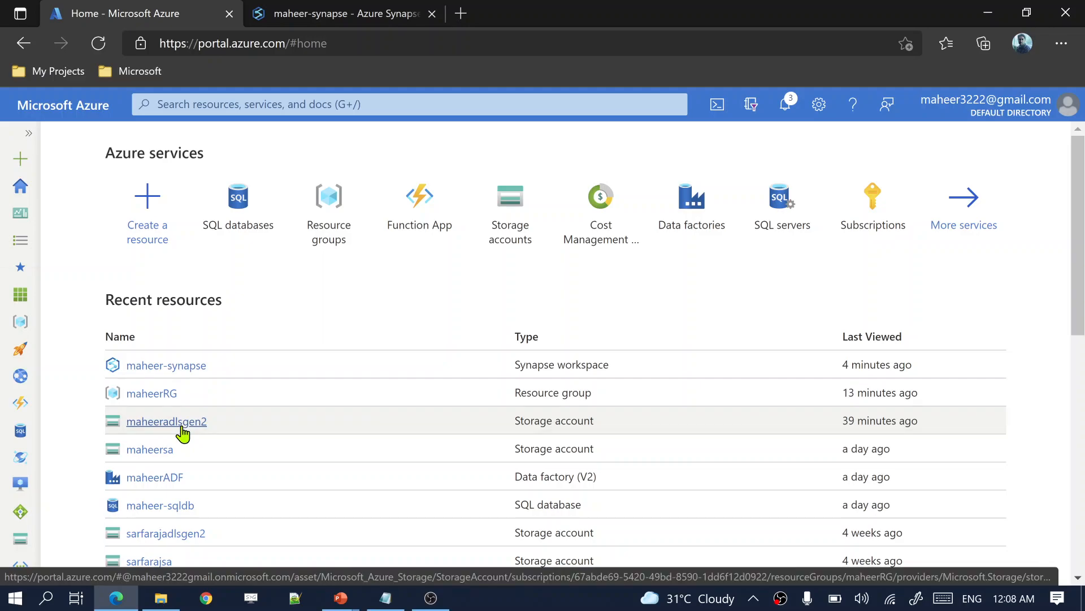
{"action": "left_click", "coordinate": [181, 433]}
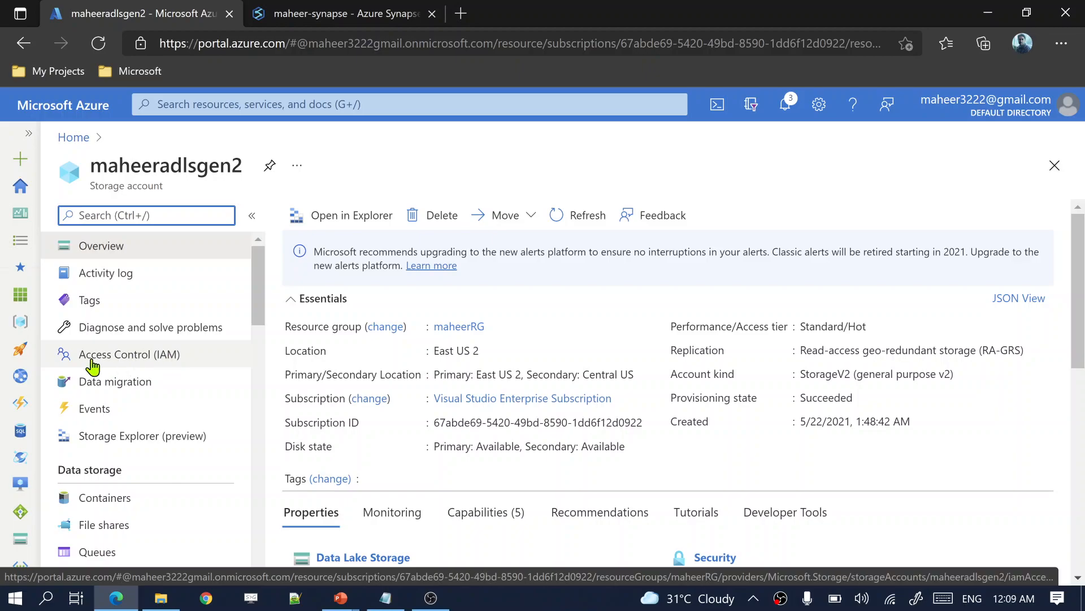
{"action": "left_click", "coordinate": [154, 365]}
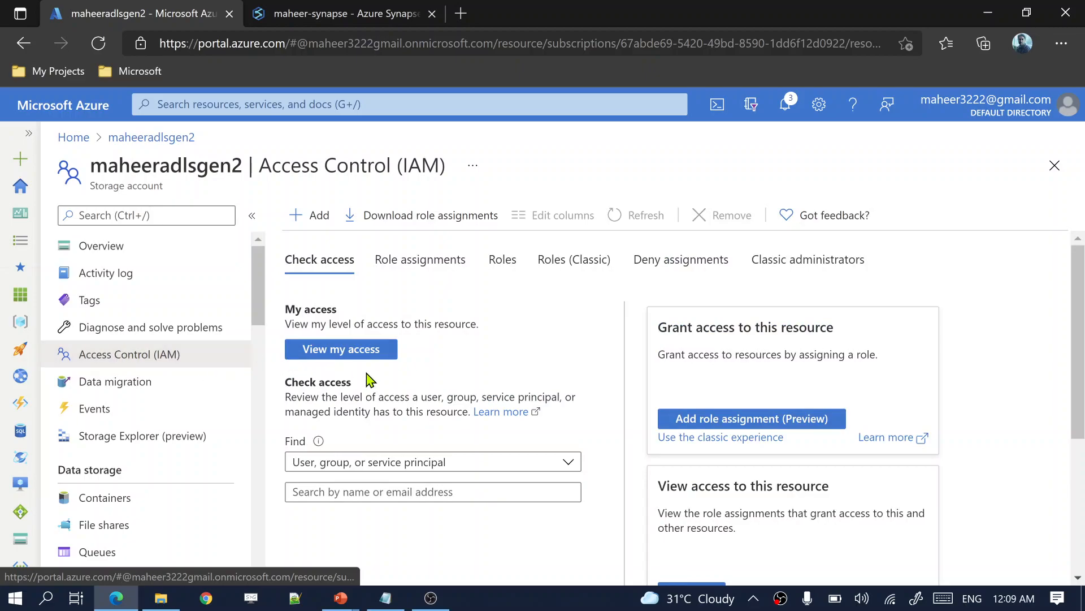
{"action": "left_click", "coordinate": [716, 424]}
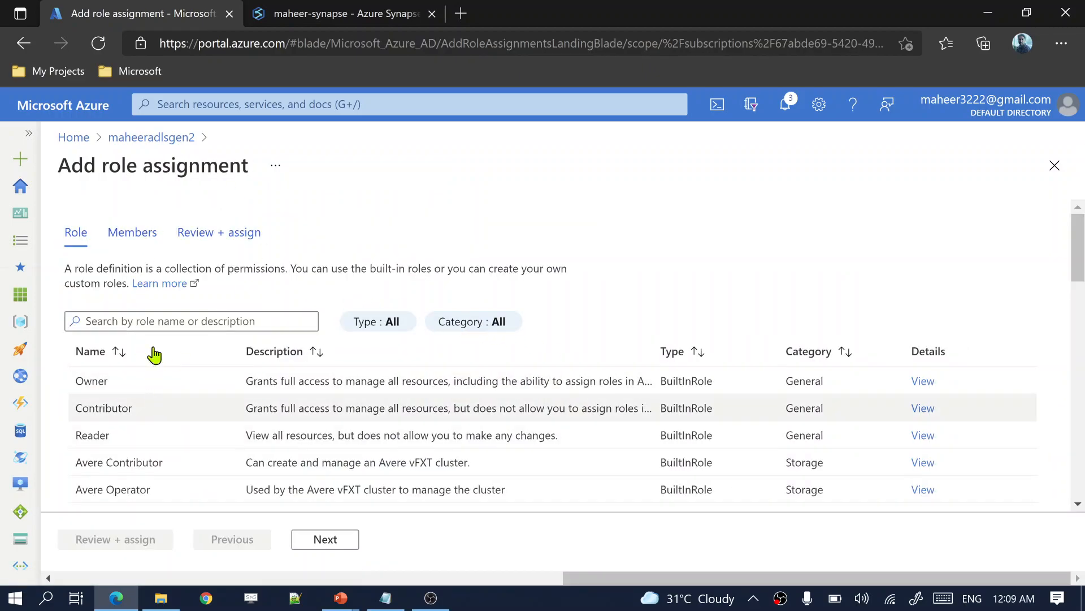
Step: Choose the Owner role for the storage account, after briefly picking Storage Blob Data Contributor
{"action": "left_click", "coordinate": [182, 387]}
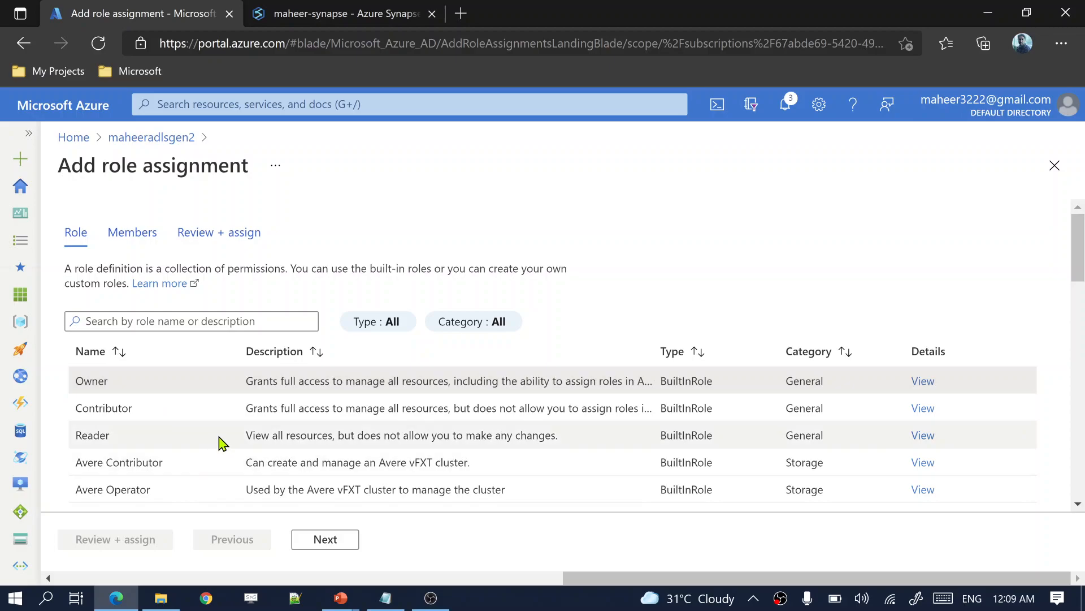
{"action": "scroll", "coordinate": [215, 452], "scroll_direction": "down", "scroll_amount": 5}
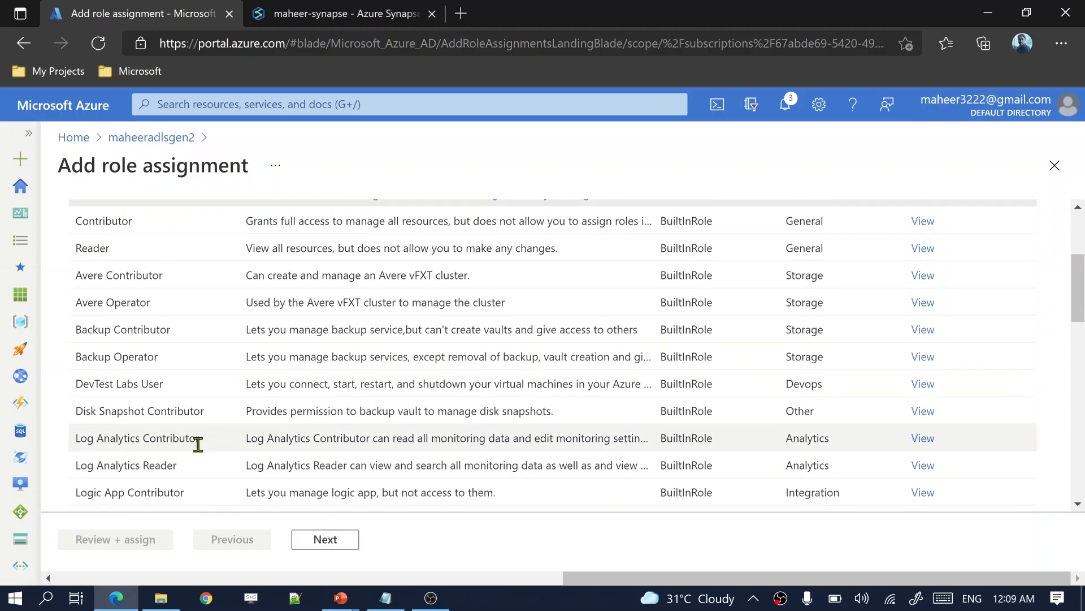
{"action": "scroll", "coordinate": [197, 443], "scroll_direction": "down", "scroll_amount": 5}
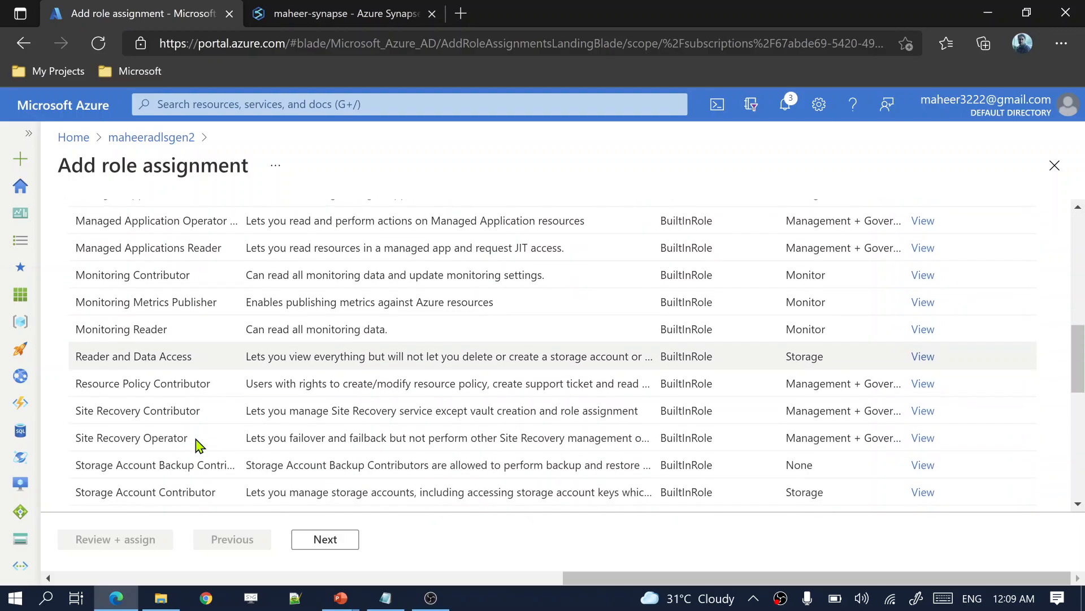
{"action": "scroll", "coordinate": [197, 445], "scroll_direction": "down", "scroll_amount": 1}
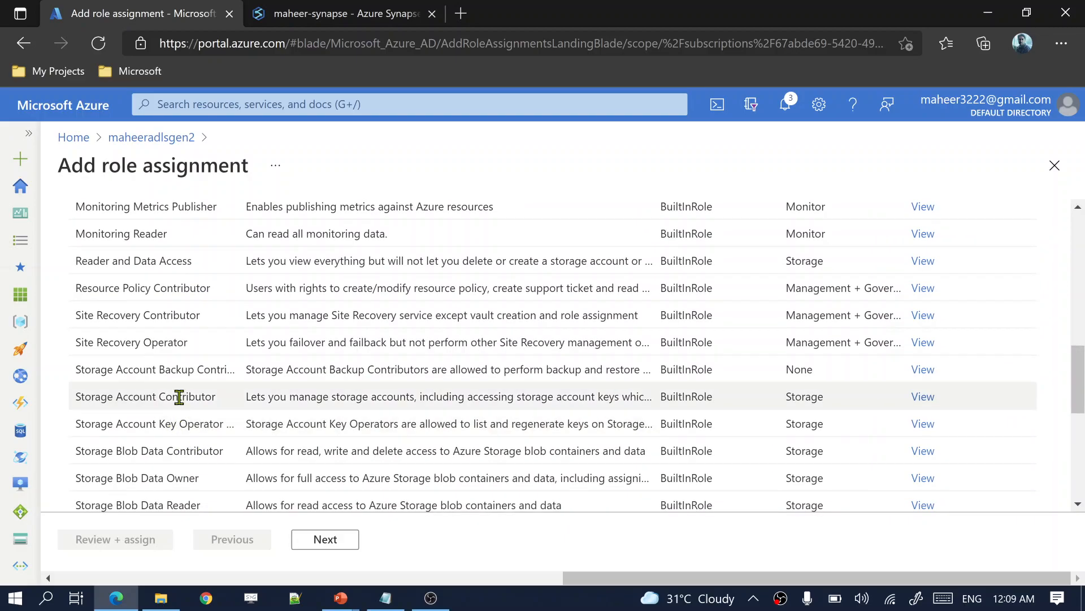
{"action": "left_click", "coordinate": [168, 456]}
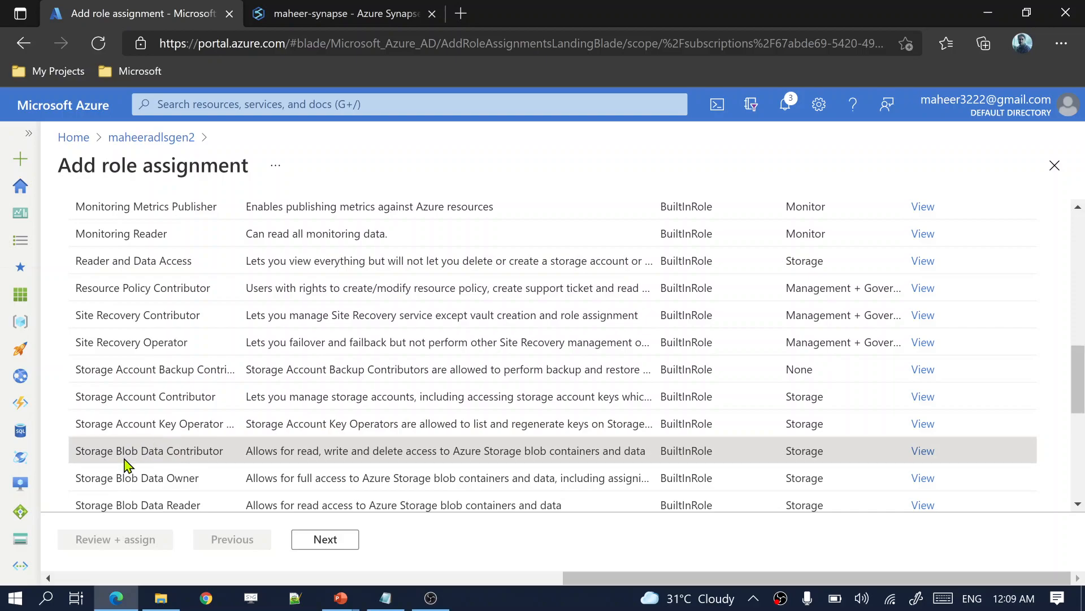
{"action": "scroll", "coordinate": [266, 469], "scroll_direction": "up", "scroll_amount": 15}
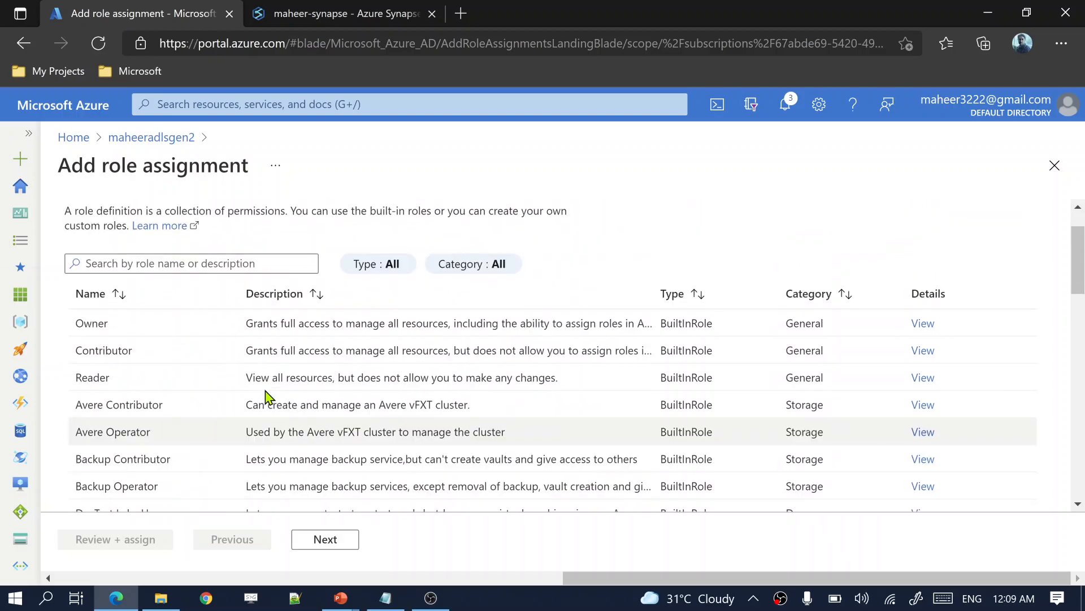
{"action": "left_click", "coordinate": [148, 388]}
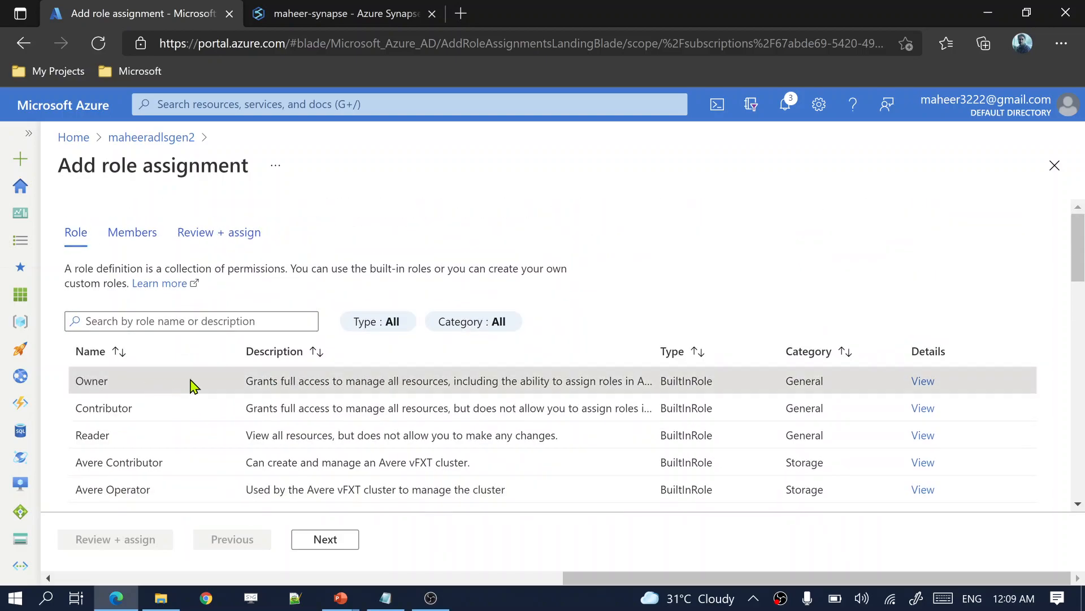
{"action": "left_click", "coordinate": [319, 538]}
Step: Add the guest user as the member, then review and submit the Owner assignment
{"action": "left_click_drag", "start_coordinate": [205, 277], "coordinate": [214, 277]}
{"action": "left_click", "coordinate": [245, 380]}
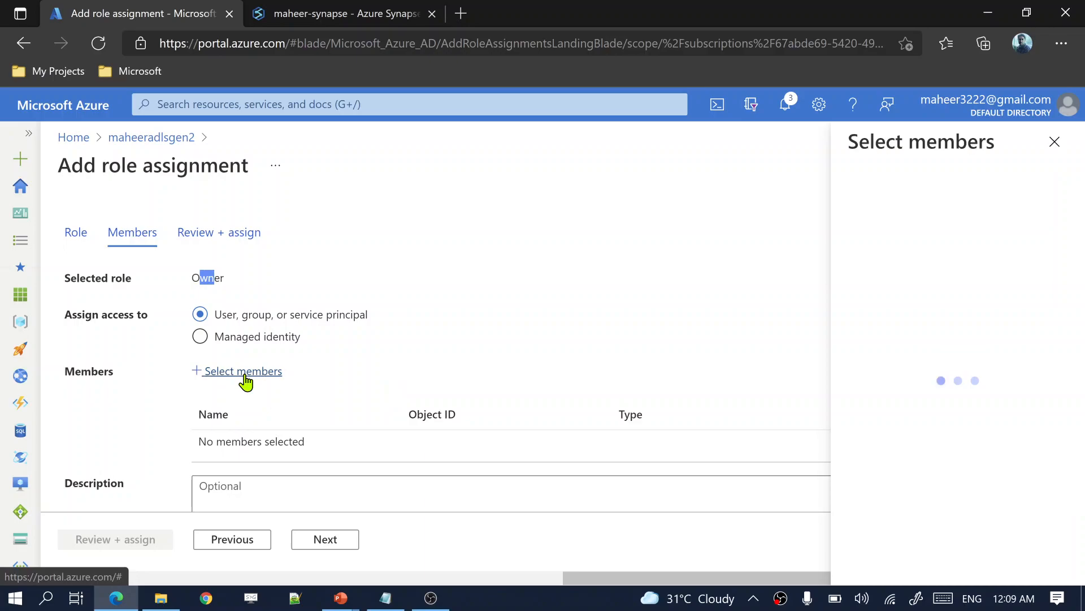
{"action": "left_click", "coordinate": [842, 305]}
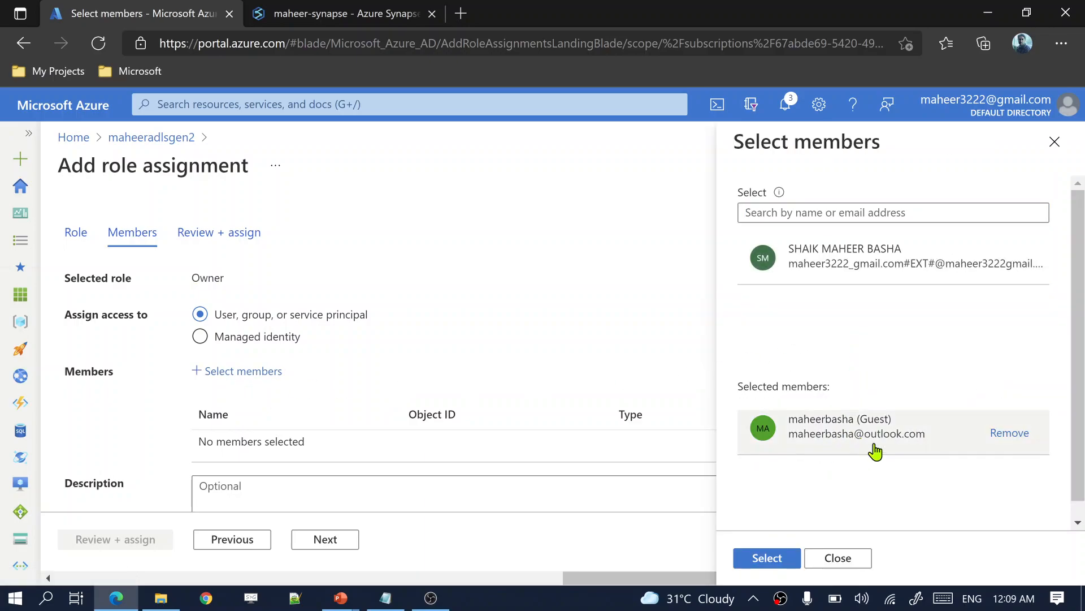
{"action": "left_click", "coordinate": [765, 558]}
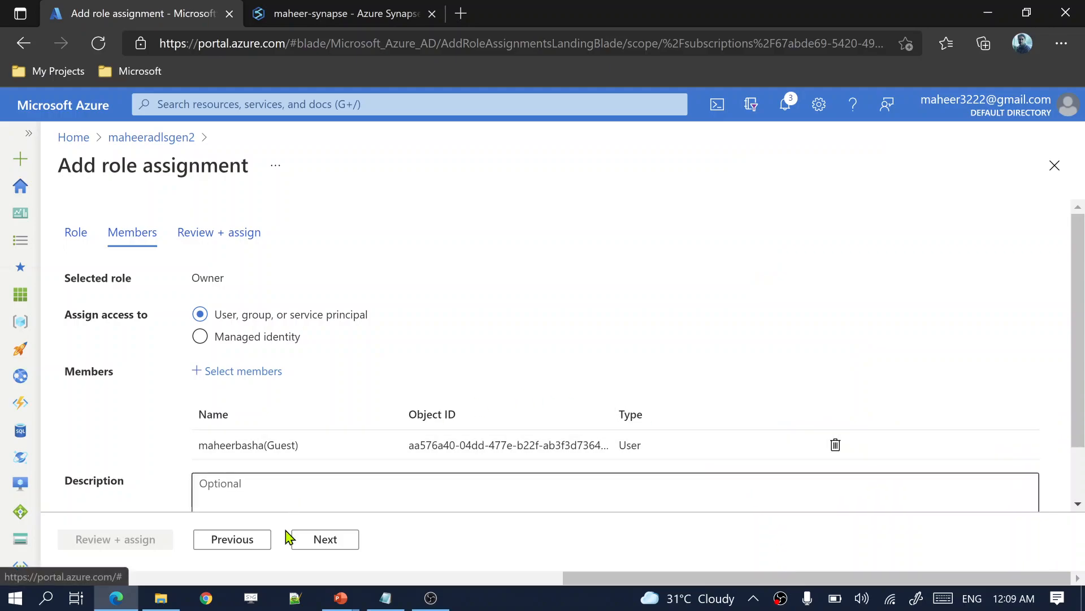
{"action": "left_click", "coordinate": [316, 545]}
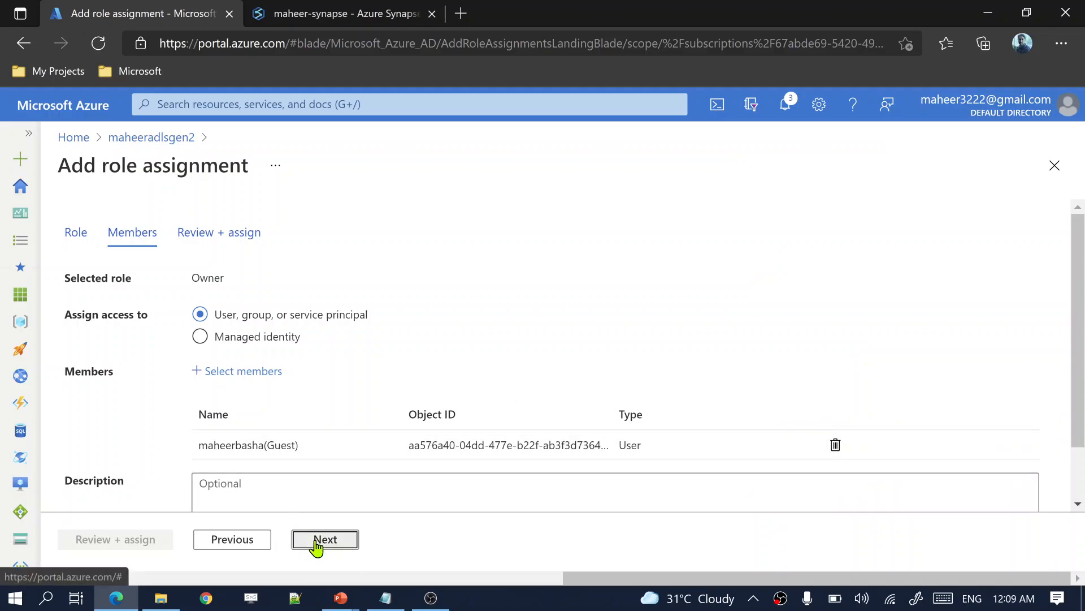
{"action": "left_click", "coordinate": [141, 541]}
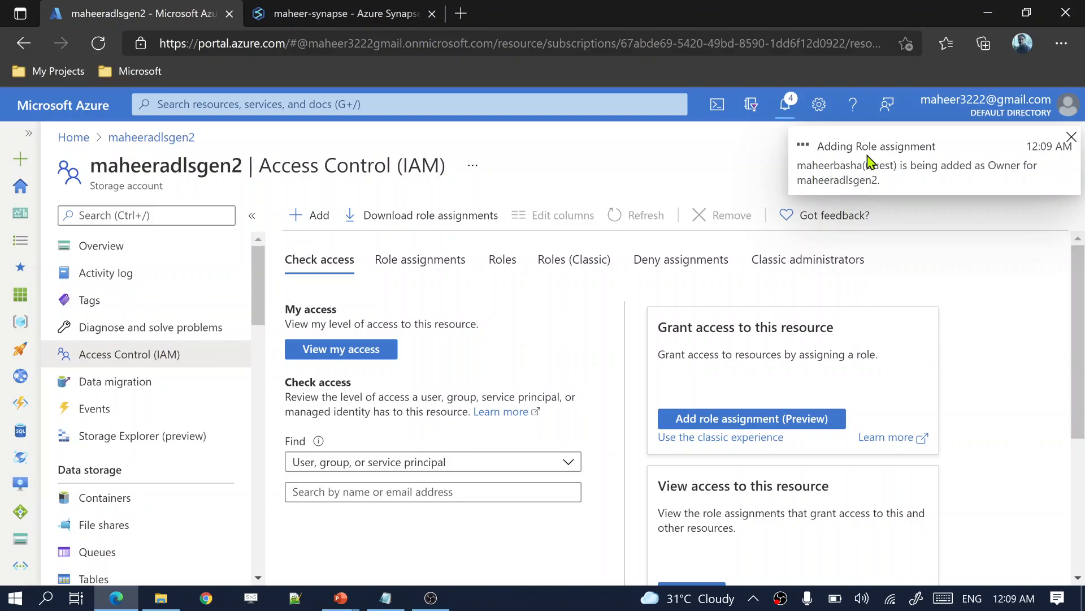
Step: Start a new role assignment on the storage account and choose Storage Blob Data Contributor
{"action": "left_click", "coordinate": [725, 425]}
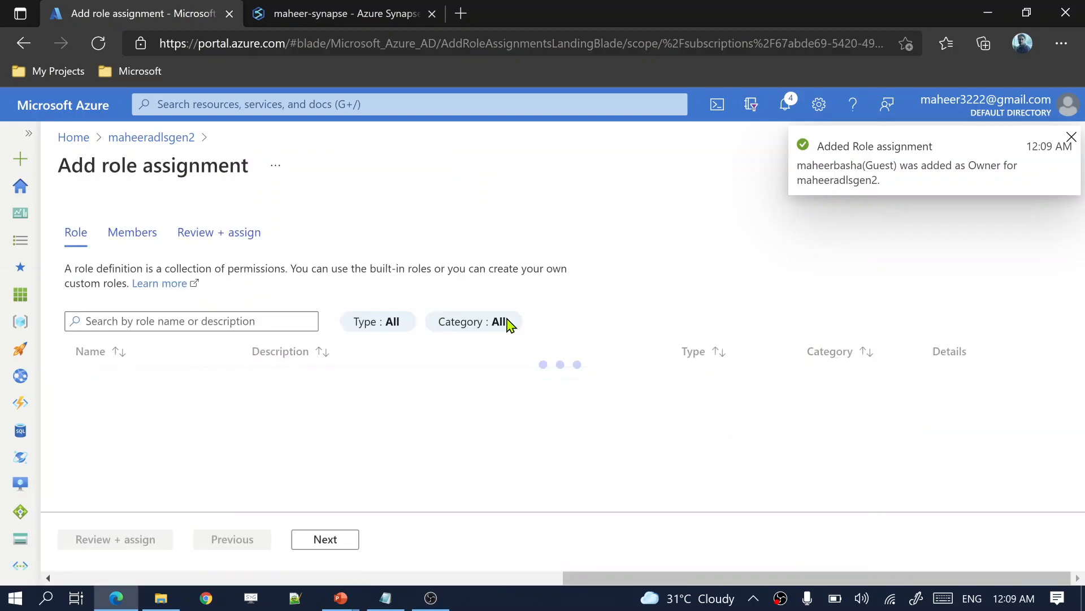
{"action": "scroll", "coordinate": [254, 463], "scroll_direction": "down", "scroll_amount": 5}
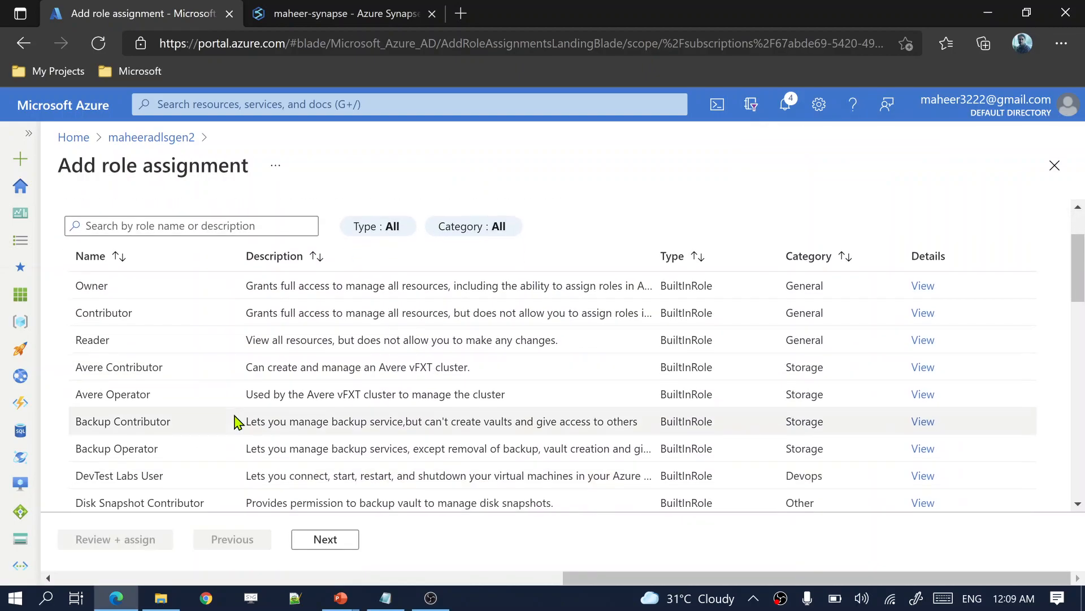
{"action": "scroll", "coordinate": [236, 421], "scroll_direction": "down", "scroll_amount": 5}
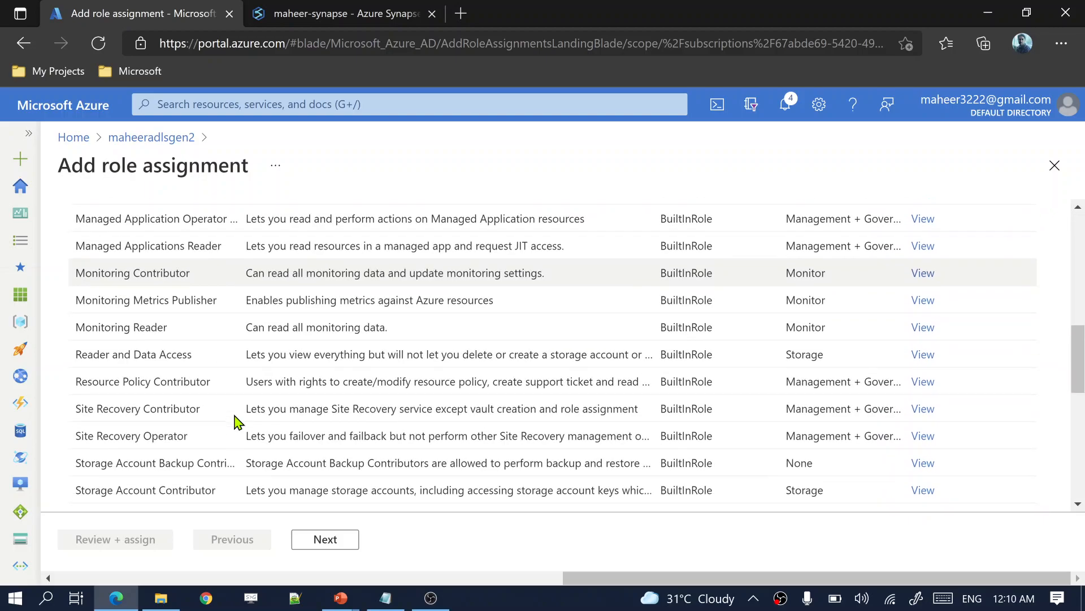
{"action": "scroll", "coordinate": [207, 453], "scroll_direction": "down", "scroll_amount": 2}
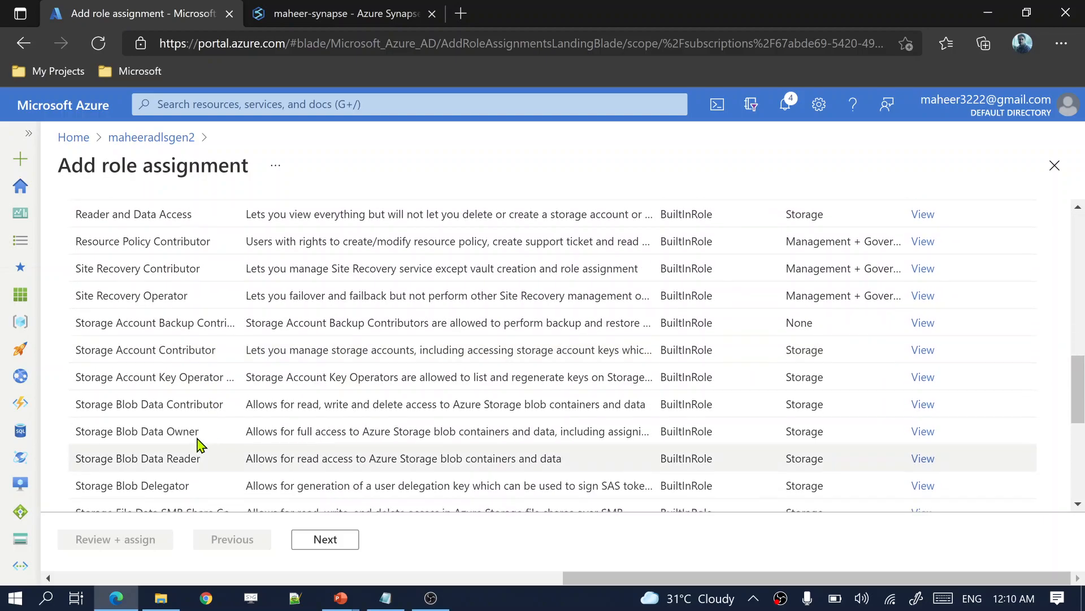
{"action": "left_click", "coordinate": [121, 408]}
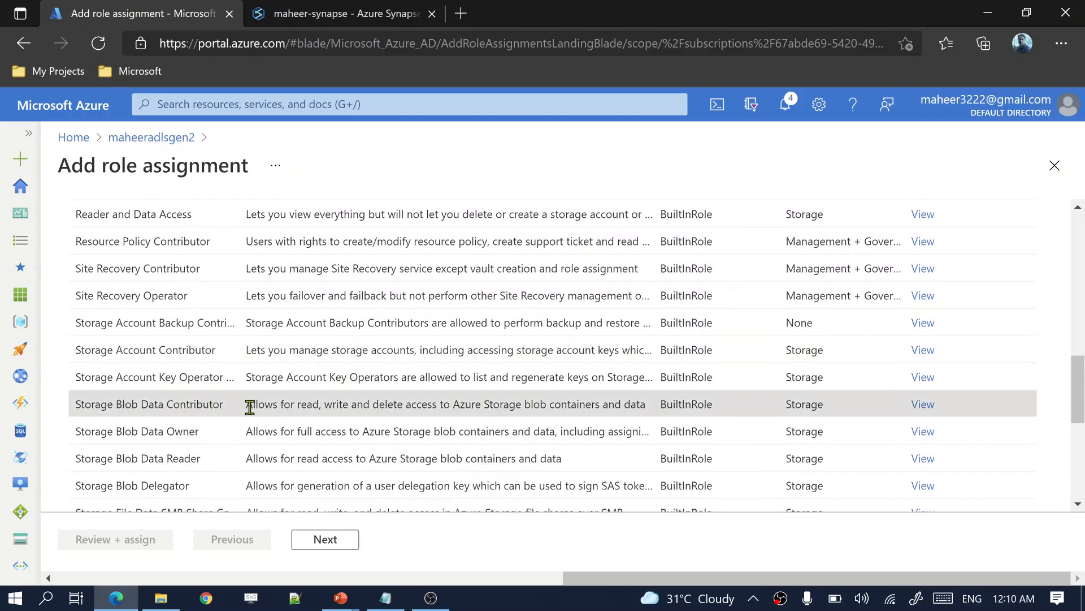
{"action": "left_click_drag", "start_coordinate": [249, 405], "coordinate": [643, 407]}
{"action": "left_click", "coordinate": [195, 406]}
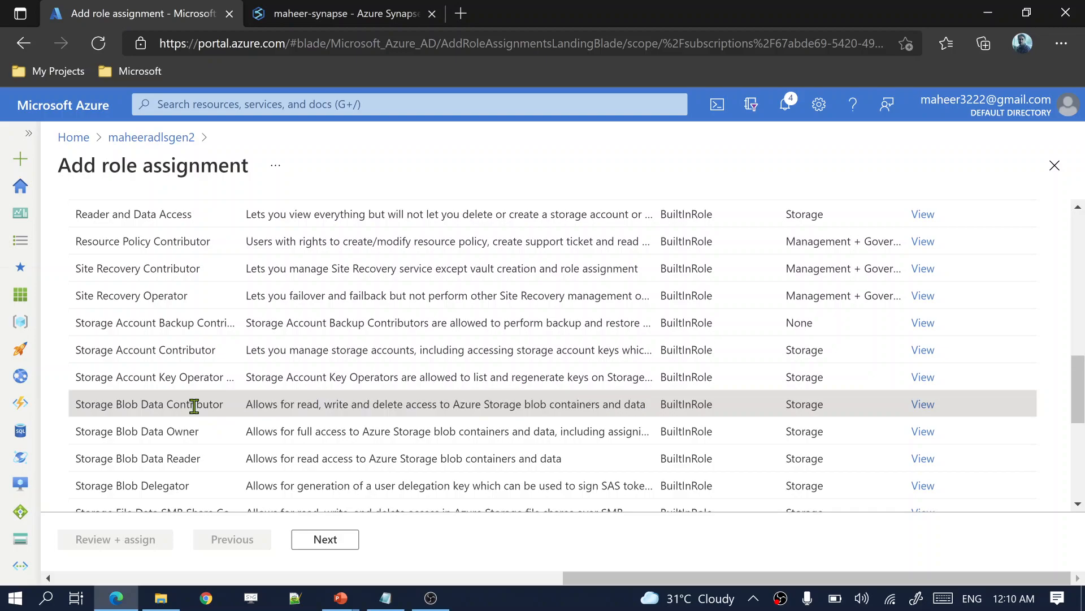
Step: Select the guest user as the member and submit the Storage Blob Data Contributor assignment
{"action": "left_click", "coordinate": [339, 547]}
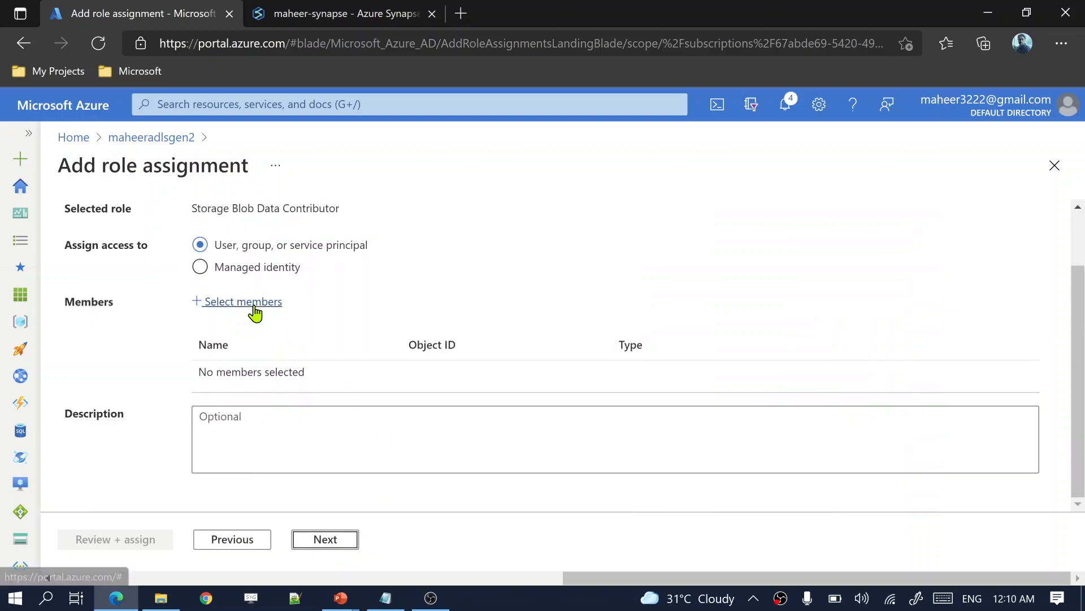
{"action": "left_click", "coordinate": [252, 302]}
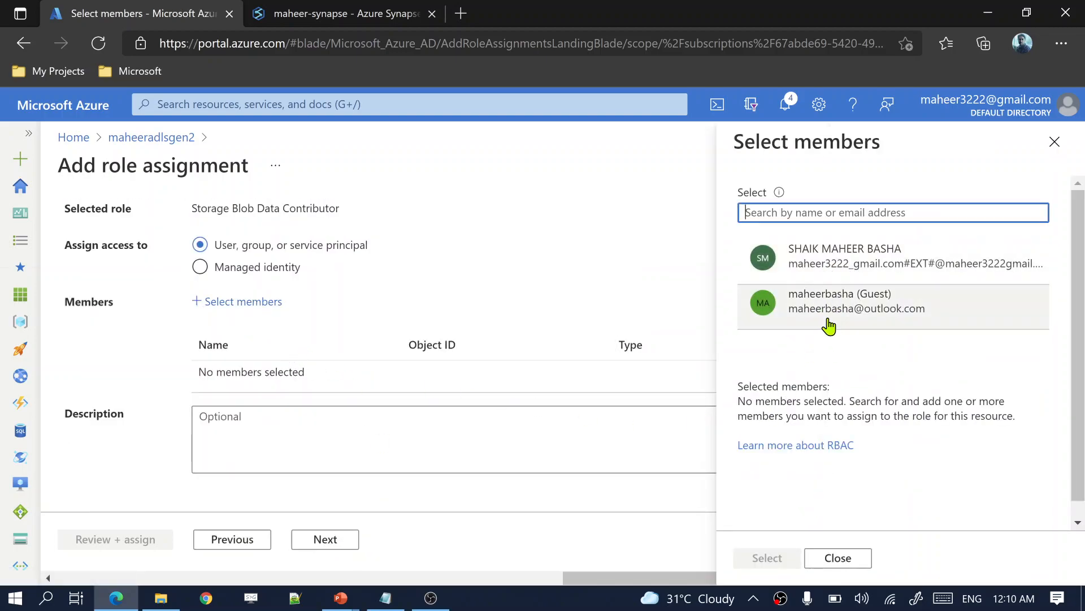
{"action": "left_click", "coordinate": [835, 321]}
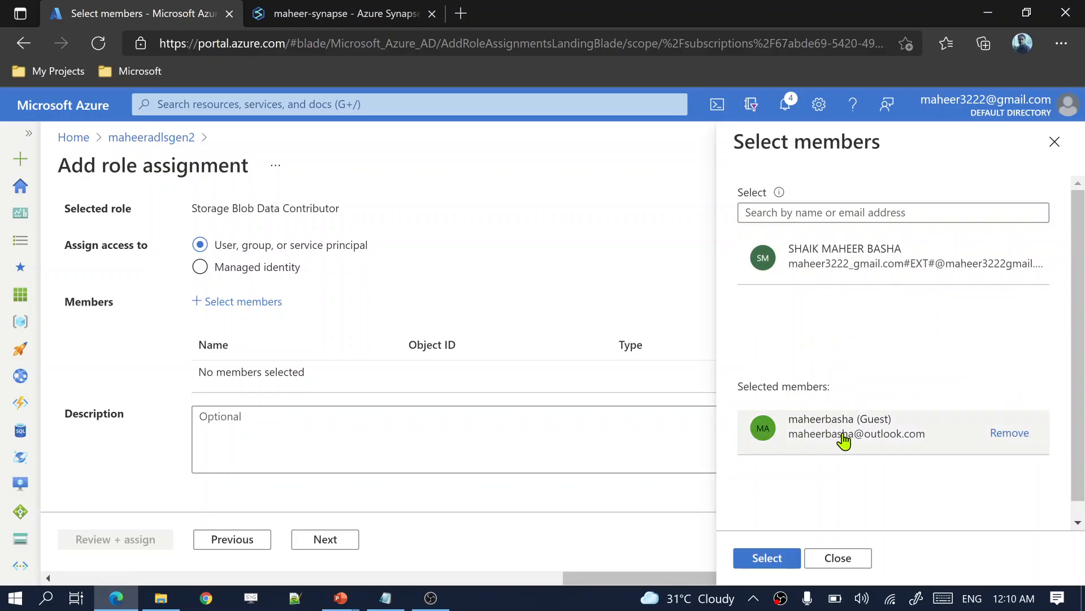
{"action": "left_click", "coordinate": [766, 557]}
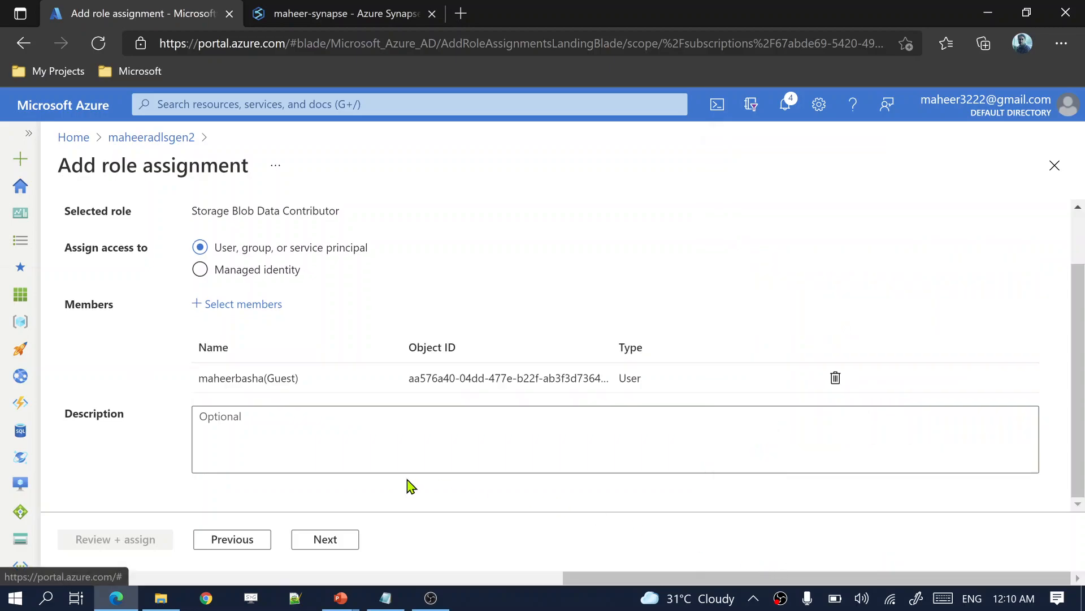
{"action": "left_click", "coordinate": [317, 544]}
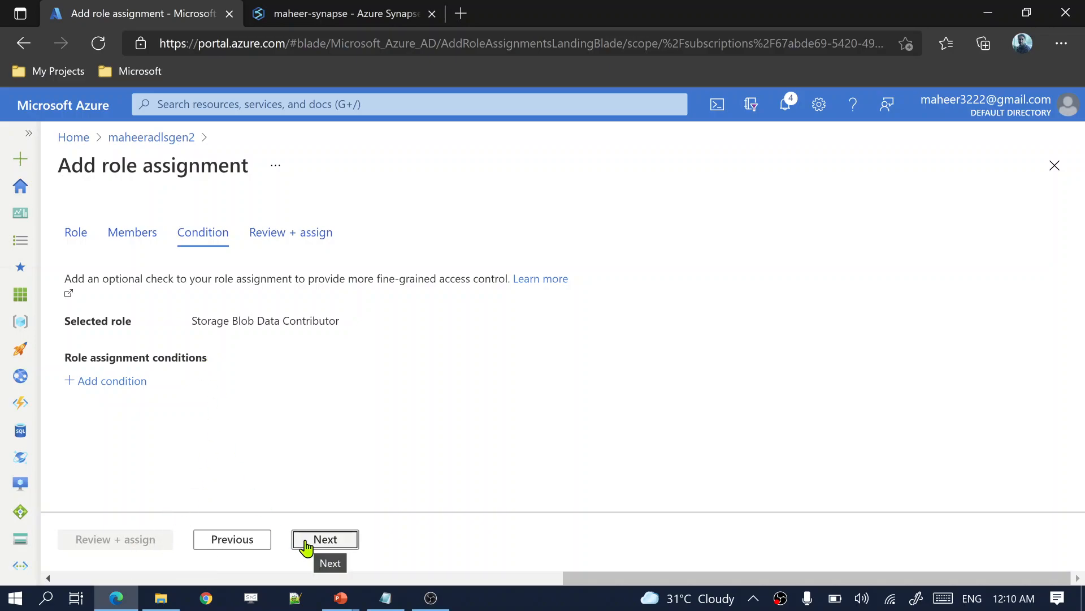
{"action": "left_click", "coordinate": [306, 544]}
{"action": "left_click", "coordinate": [119, 538]}
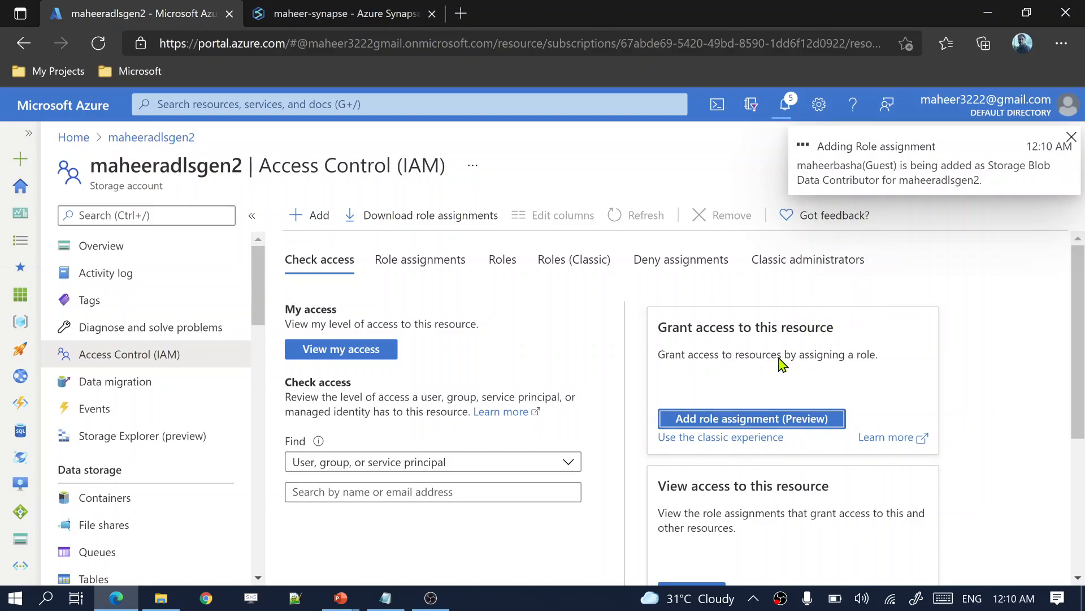
{"action": "scroll", "coordinate": [574, 390], "scroll_direction": "down", "scroll_amount": 3}
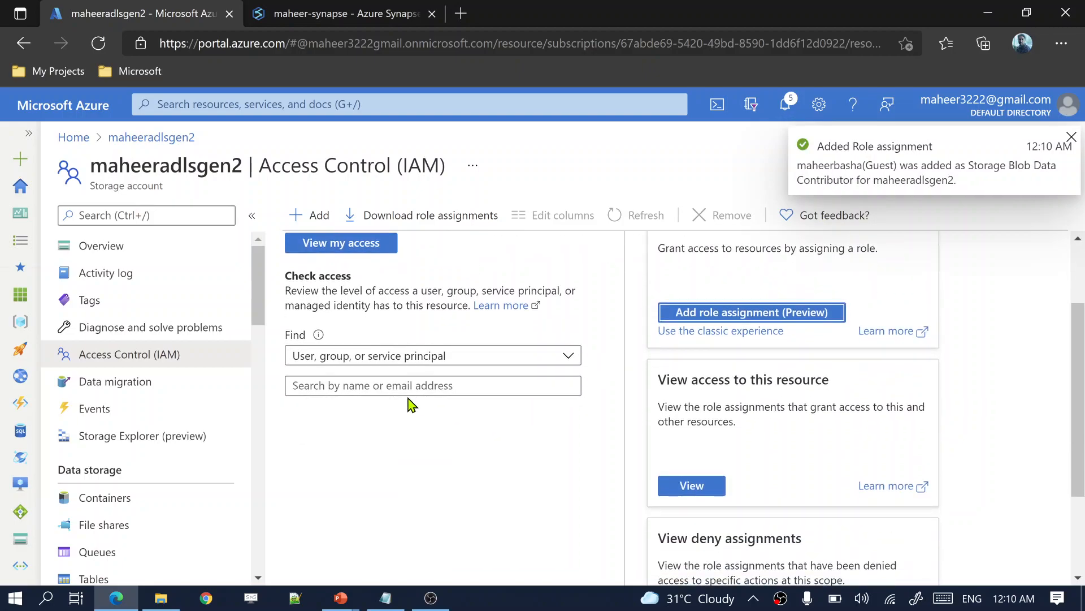
Step: Look up the guest user in Check access and open their role assignments
{"action": "left_click", "coordinate": [397, 387]}
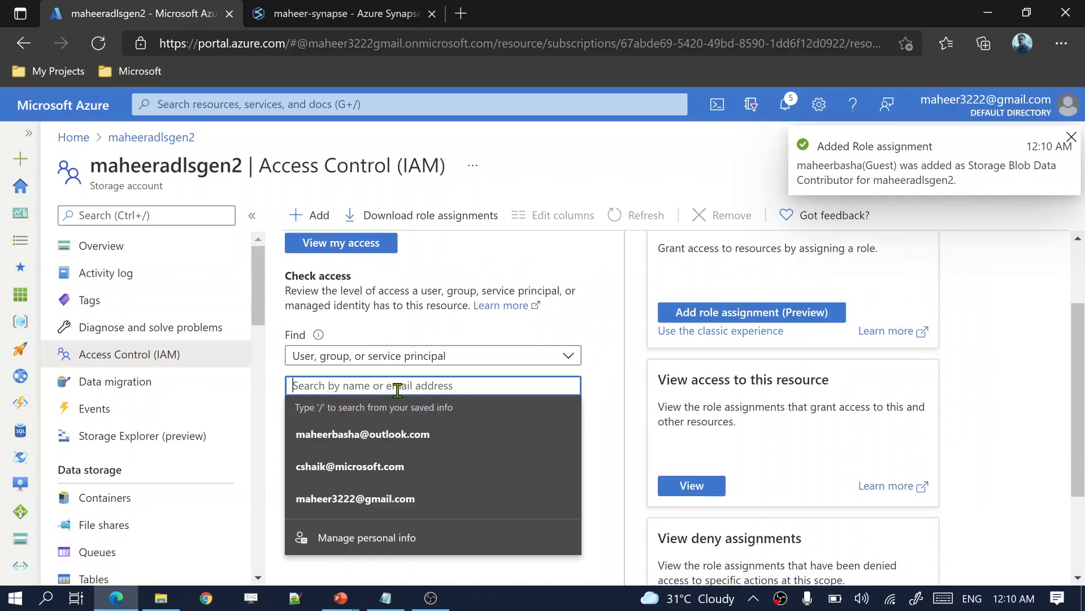
{"action": "left_click", "coordinate": [373, 439]}
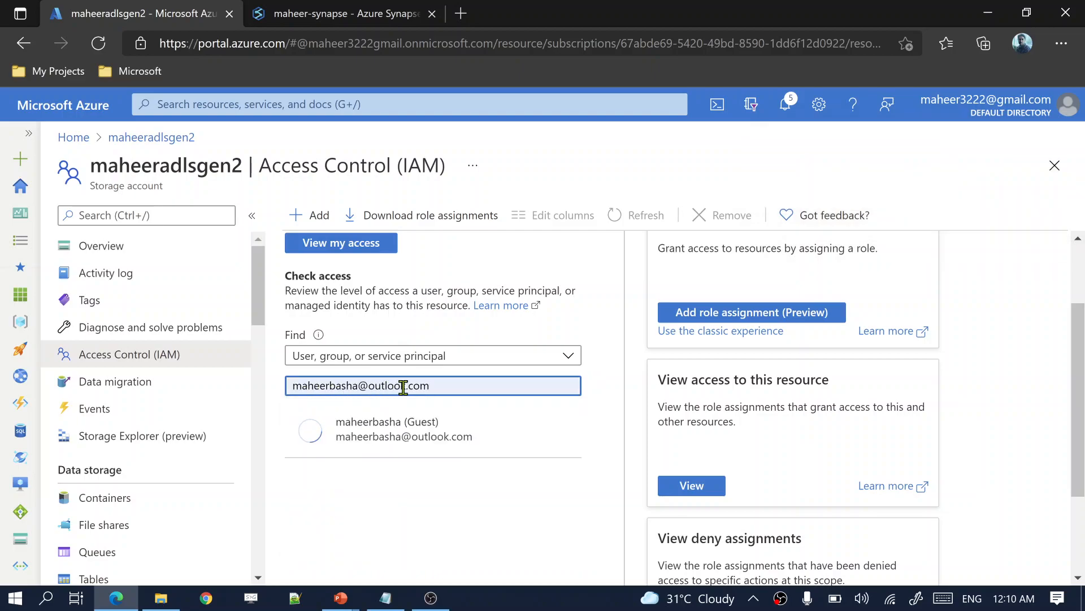
{"action": "left_click", "coordinate": [423, 444]}
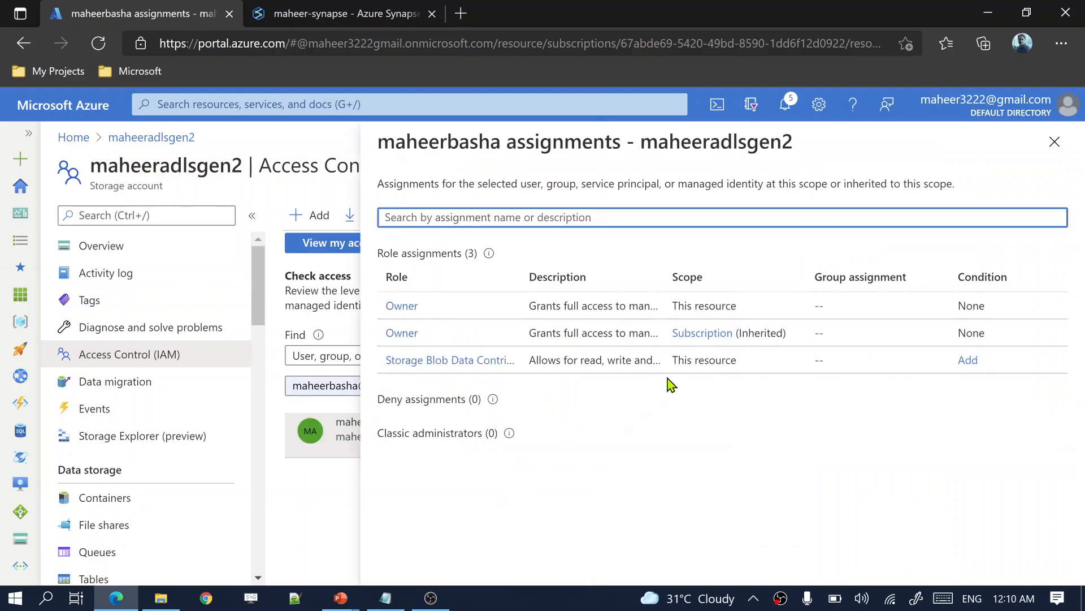
Step: Review the guest's inherited and resource-level Owner roles plus Storage Blob Data Contributor, then go to the slides
{"action": "left_click_drag", "start_coordinate": [450, 342], "coordinate": [544, 335]}
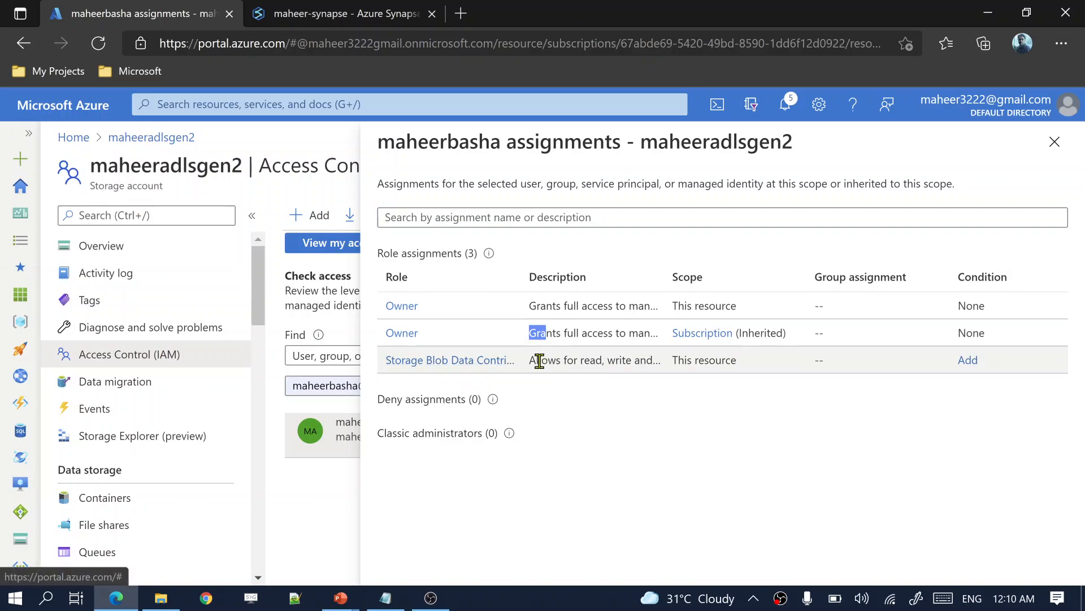
{"action": "left_click_drag", "start_coordinate": [639, 333], "coordinate": [599, 333]}
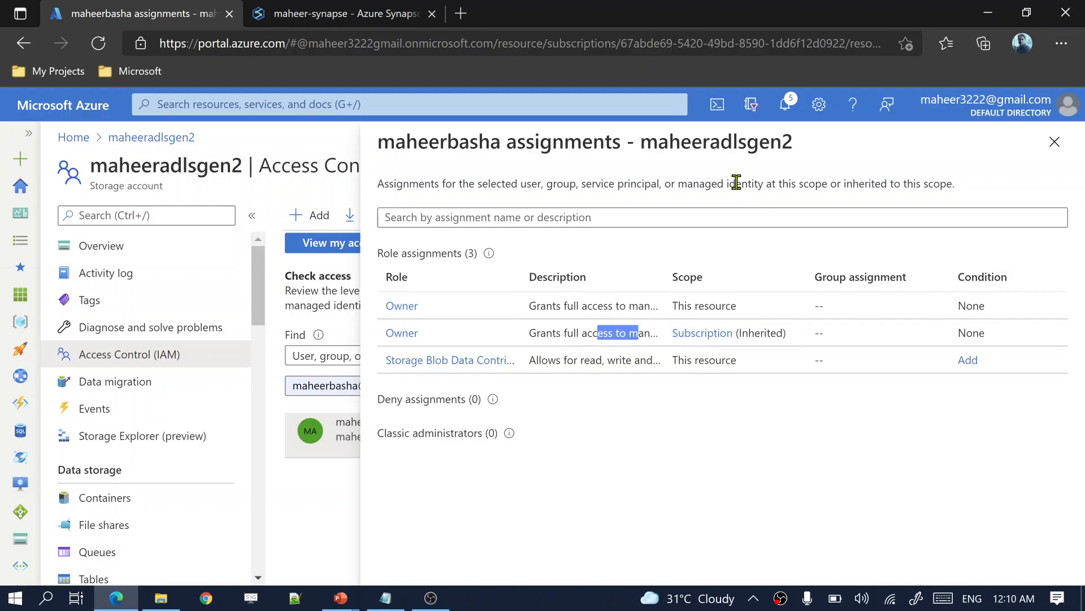
{"action": "left_click_drag", "start_coordinate": [501, 145], "coordinate": [383, 146]}
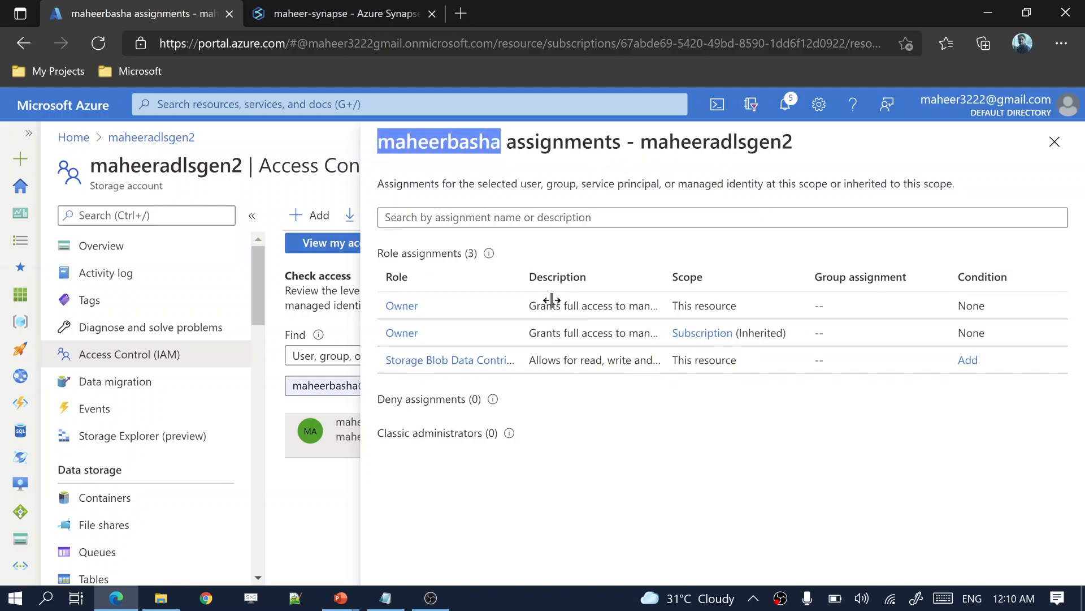
{"action": "left_click_drag", "start_coordinate": [540, 333], "coordinate": [649, 333]}
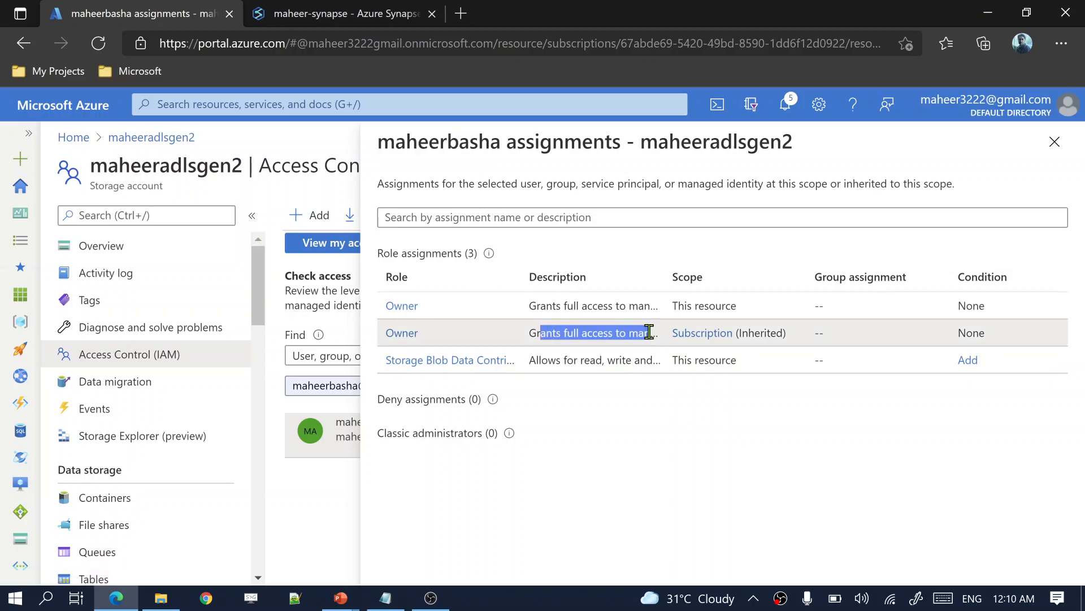
{"action": "left_click_drag", "start_coordinate": [532, 334], "coordinate": [611, 332]}
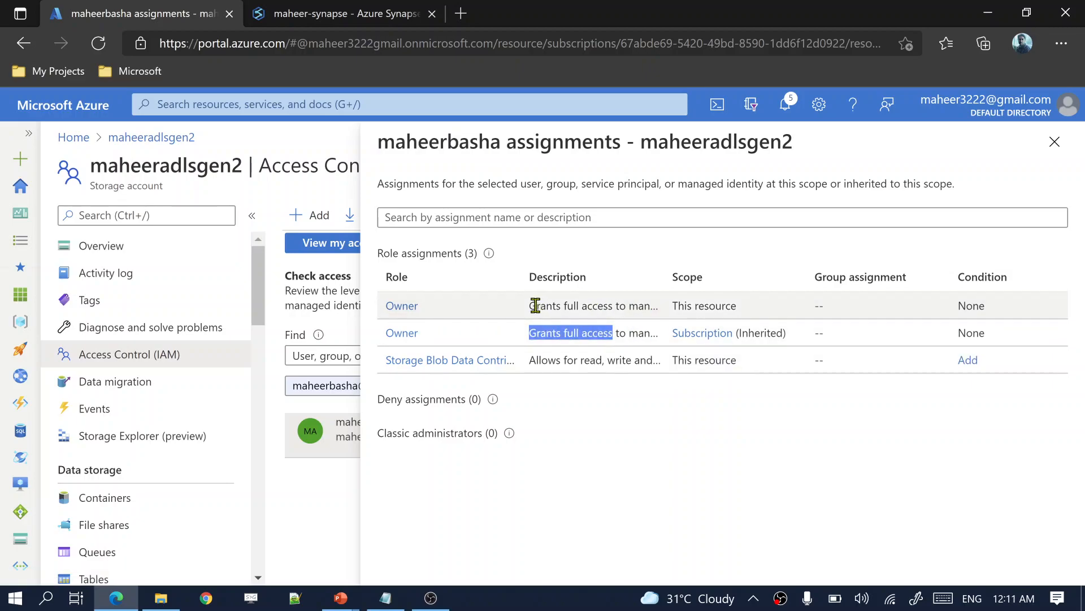
{"action": "left_click_drag", "start_coordinate": [530, 306], "coordinate": [592, 306]}
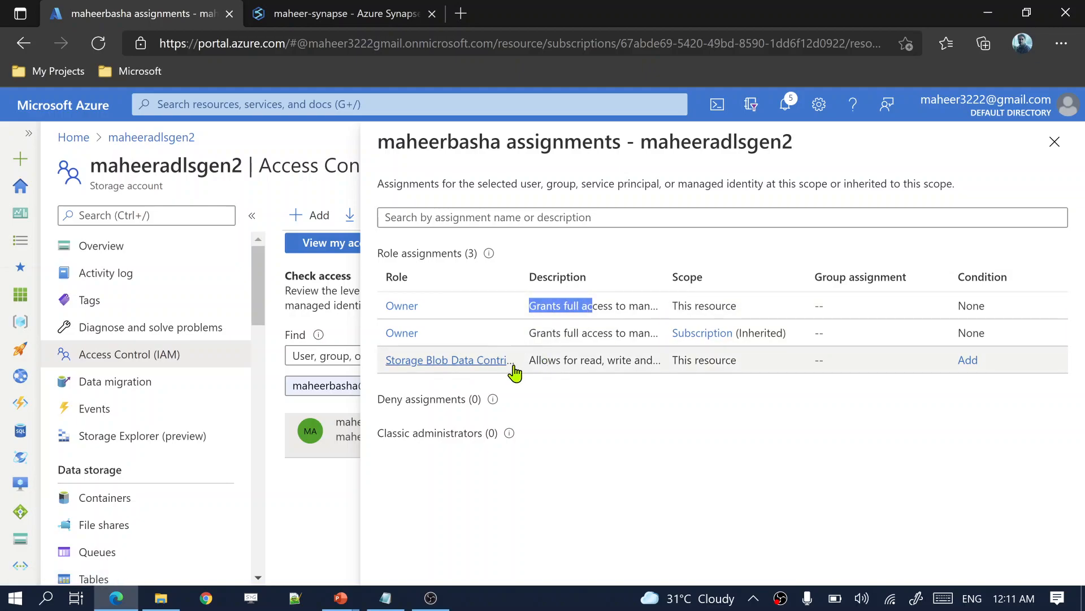
{"action": "key", "text": "alt+Tab"}
{"action": "key", "text": "alt+Tab"}
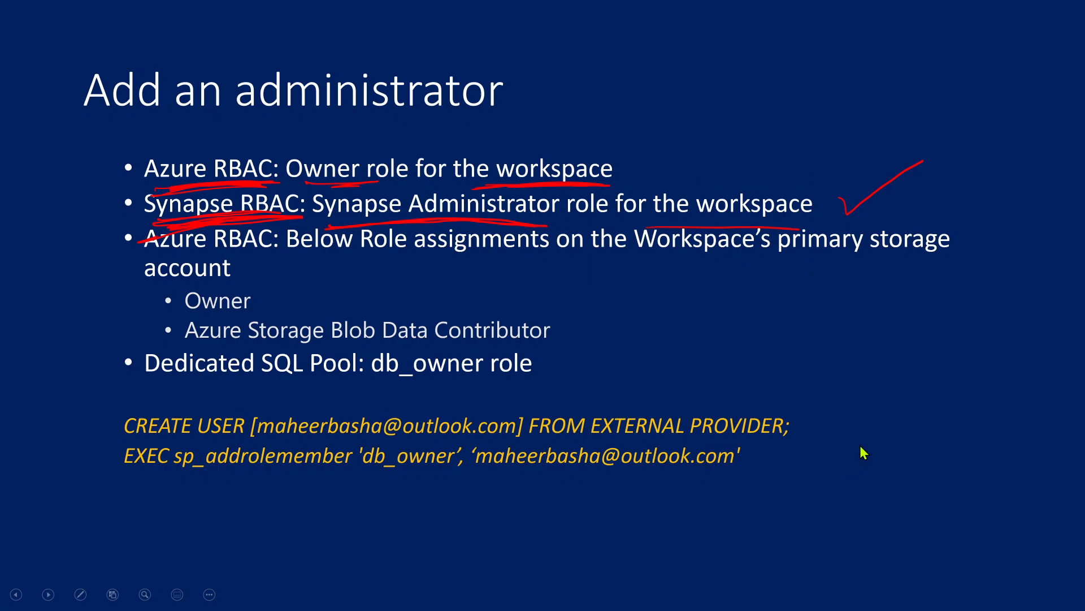
Step: Tick the storage Owner role on the slide with the pen, then return to the browser
{"action": "left_click_drag", "start_coordinate": [292, 291], "coordinate": [303, 306]}
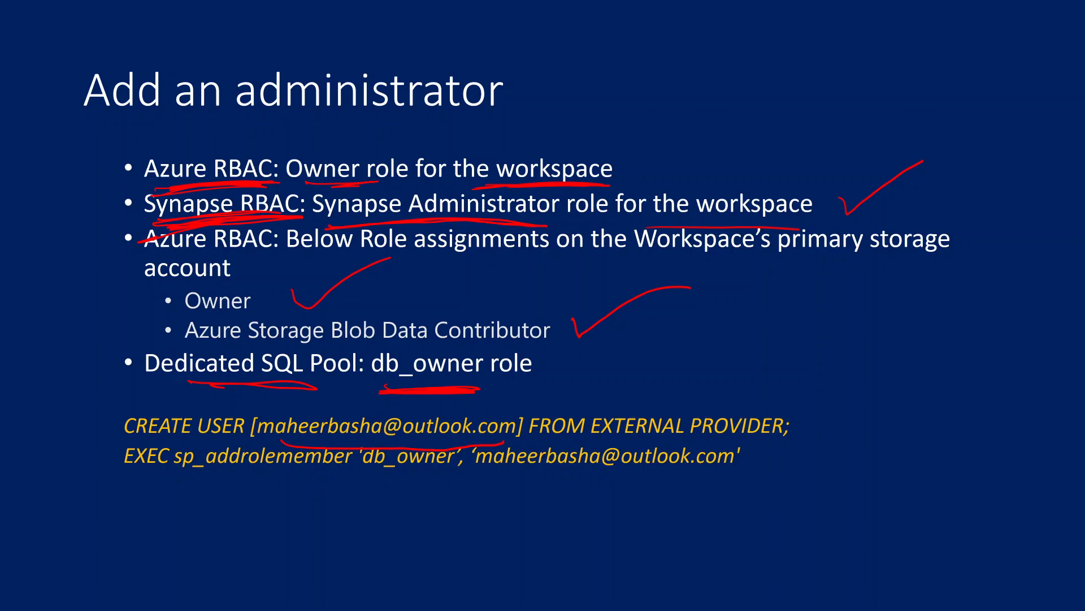
{"action": "key", "text": "alt+Tab"}
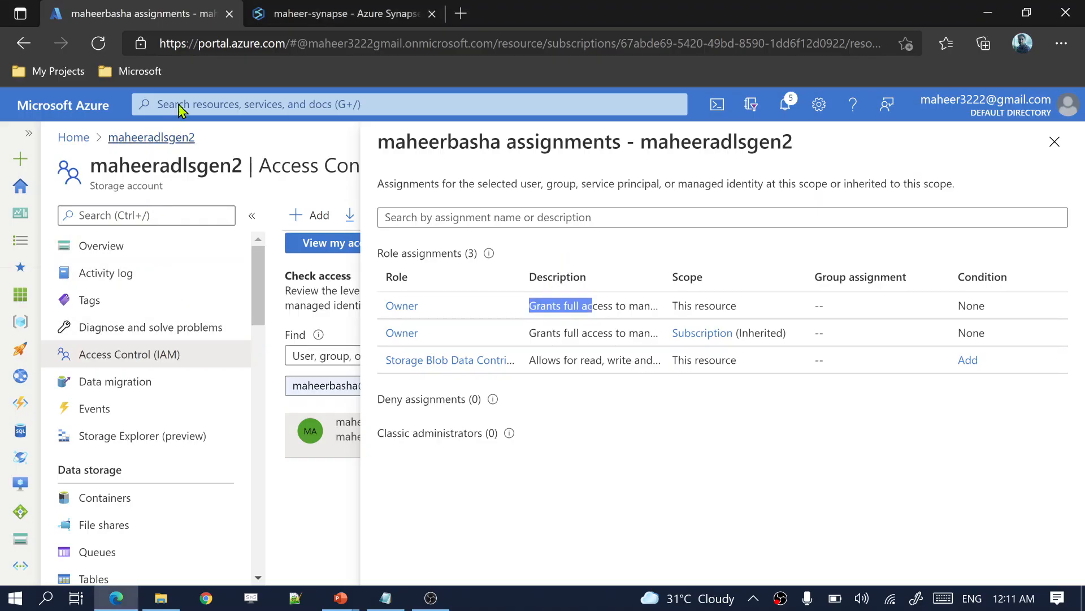
Step: Show Synapse Studio's Data > Workspace databases with DedicatedSQLPool expanded, then return to the slides
{"action": "left_click", "coordinate": [329, 8]}
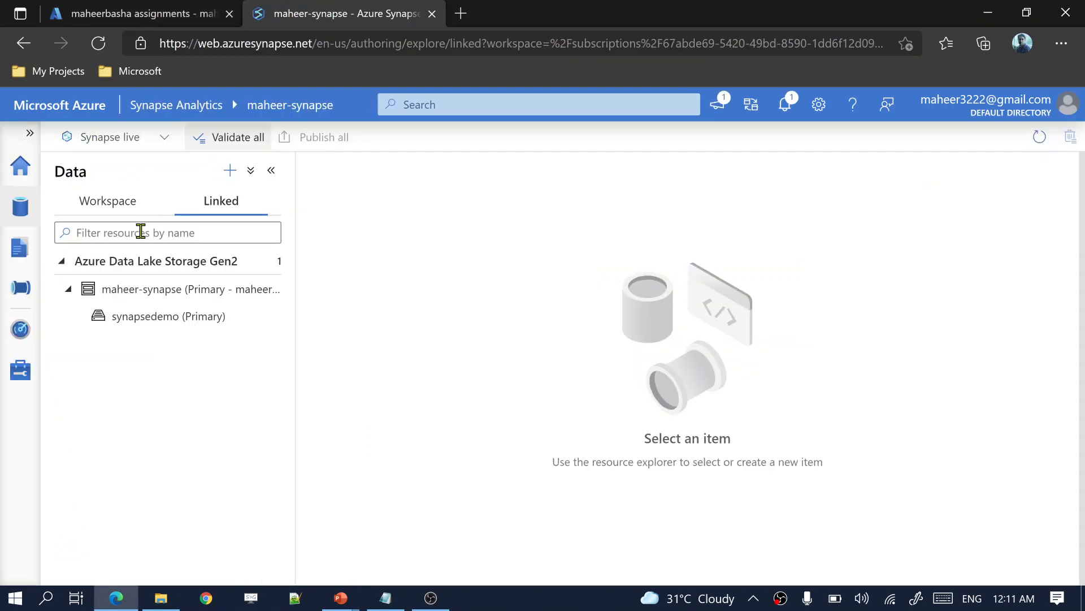
{"action": "left_click", "coordinate": [93, 204]}
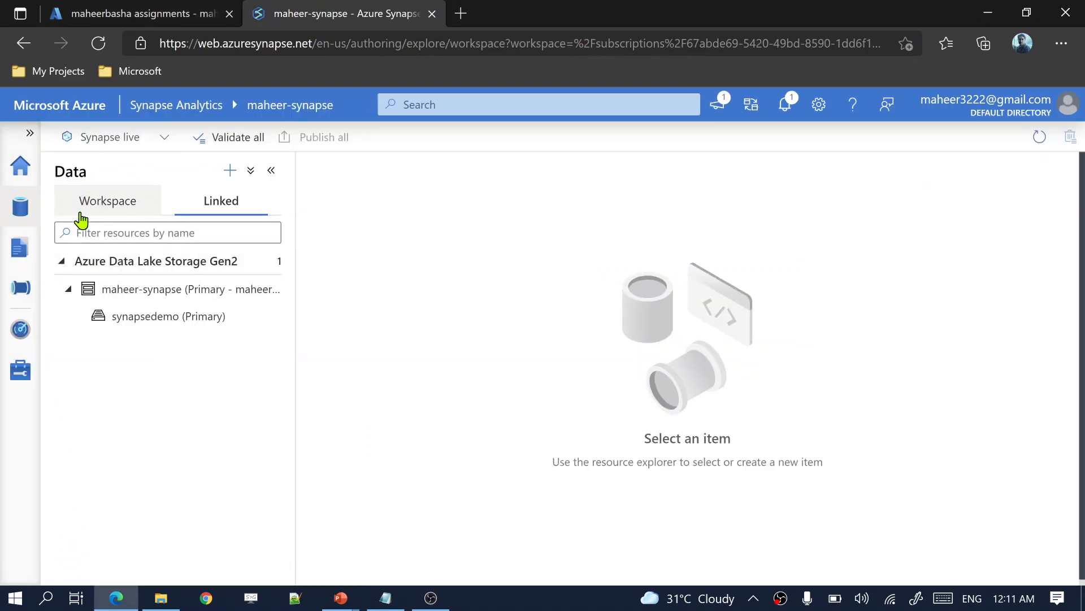
{"action": "left_click", "coordinate": [180, 291]}
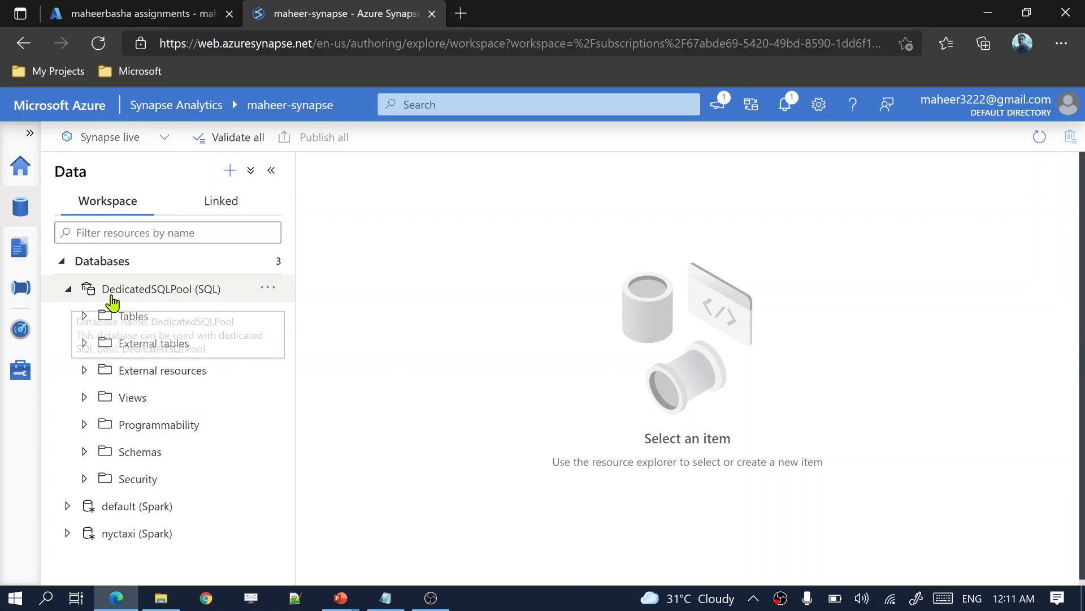
{"action": "left_click", "coordinate": [156, 296]}
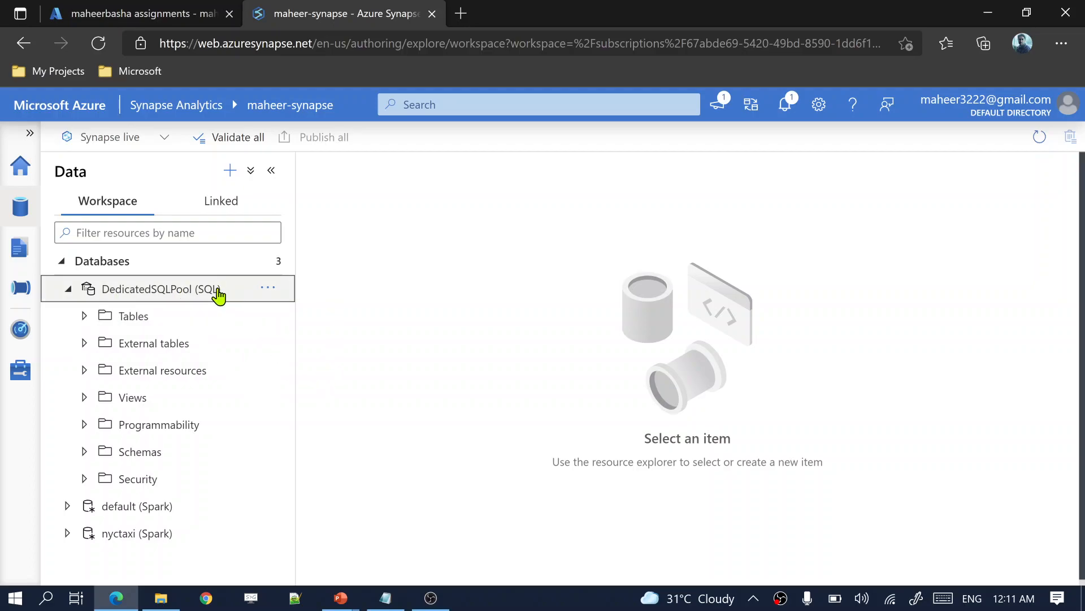
{"action": "left_click", "coordinate": [158, 302]}
{"action": "left_click", "coordinate": [158, 301]}
{"action": "key", "text": "alt+Tab"}
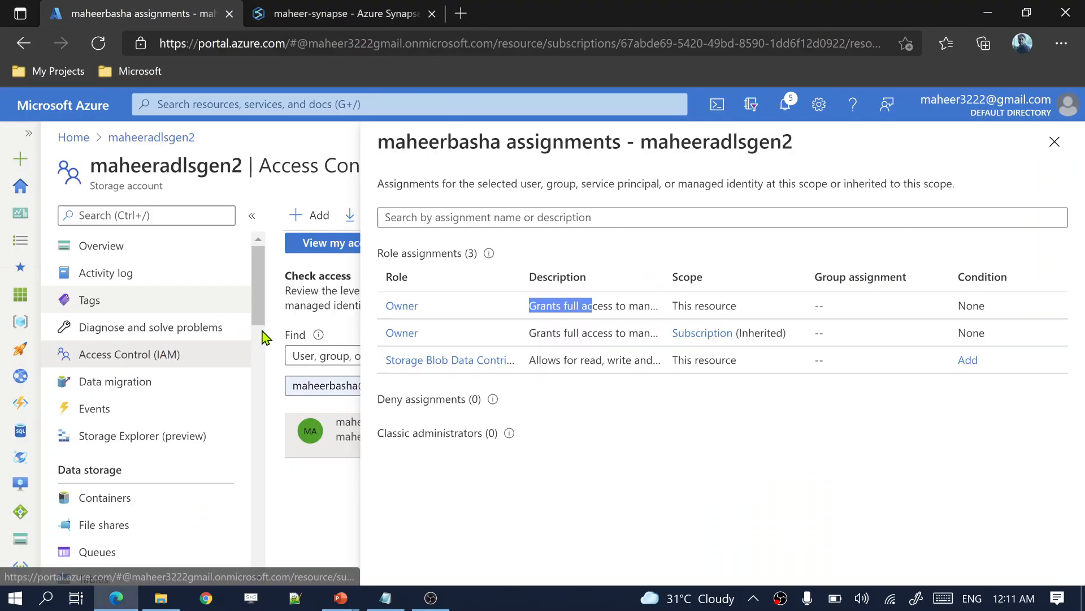
{"action": "key", "text": "alt+Tab"}
{"action": "key", "text": "alt+Tab"}
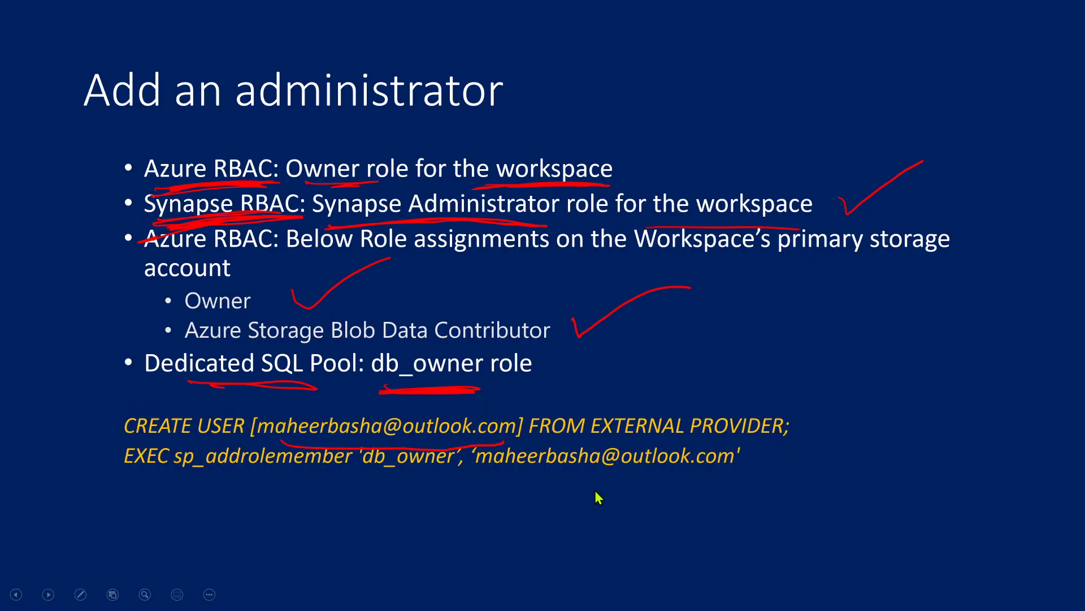
Step: Select the CREATE USER and sp_addrolemember lines in Notepad, then go back to the Synapse tab
{"action": "key", "text": "alt+Tab"}
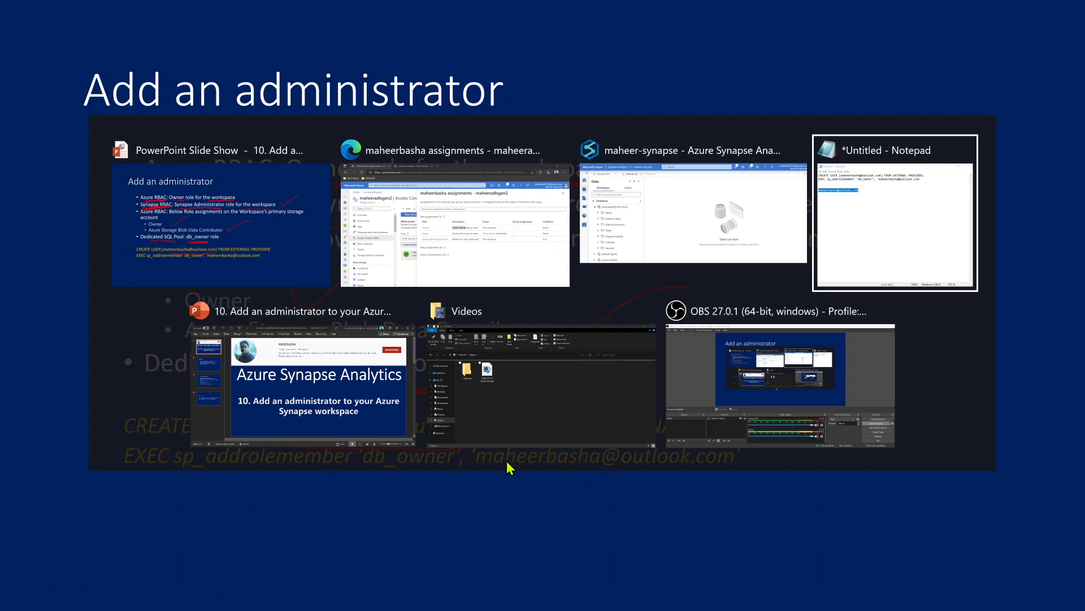
{"action": "key", "text": "alt+Tab"}
{"action": "left_click_drag", "start_coordinate": [433, 137], "coordinate": [3, 128]}
{"action": "key", "text": "ctrl+c"}
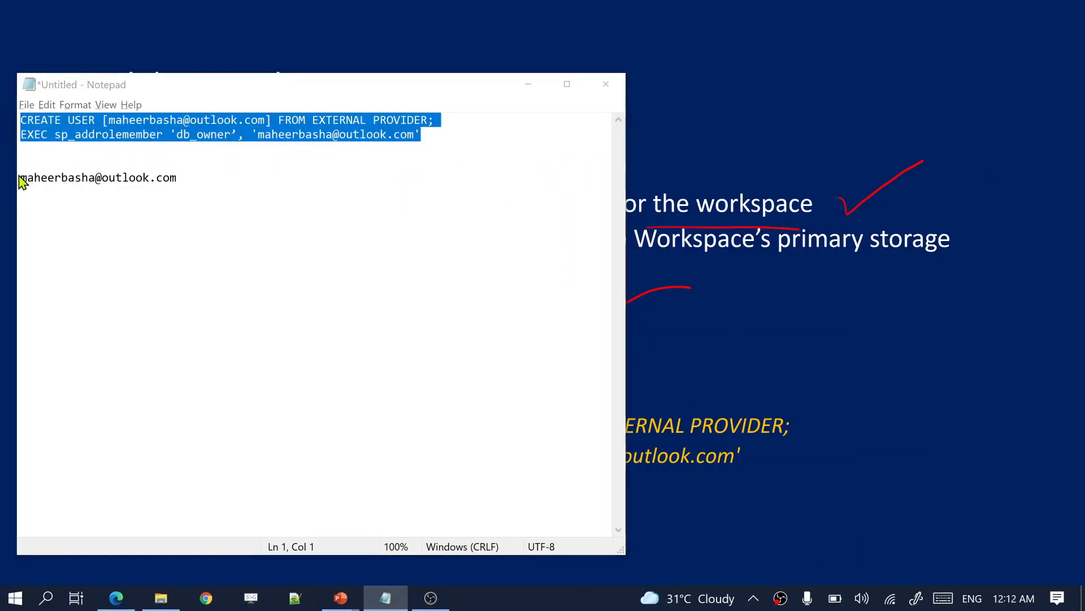
{"action": "key", "text": "alt+Tab"}
{"action": "key", "text": "alt+Tab"}
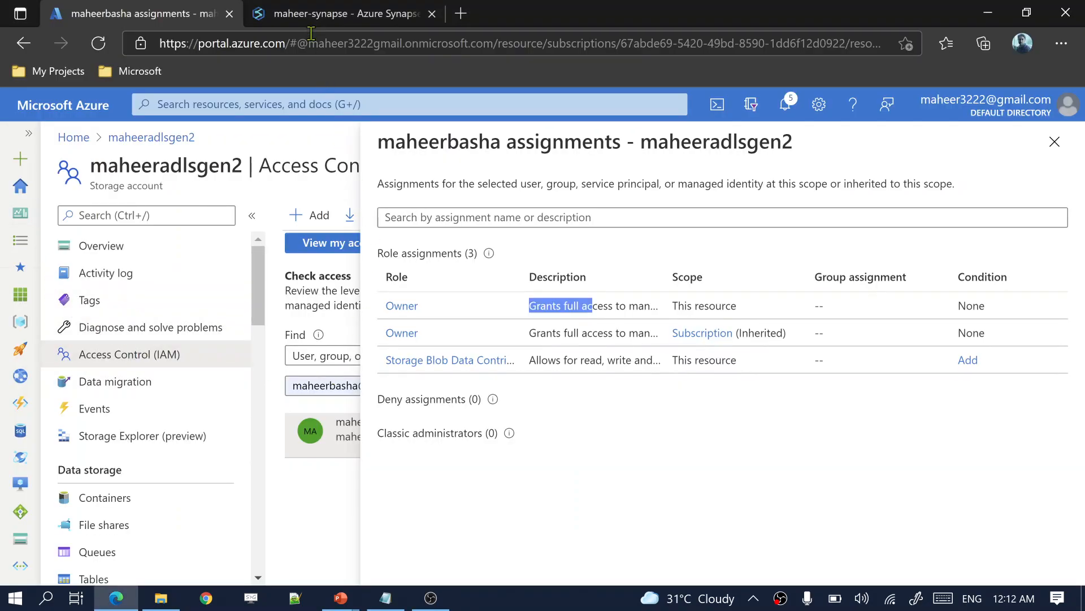
{"action": "left_click", "coordinate": [331, 20]}
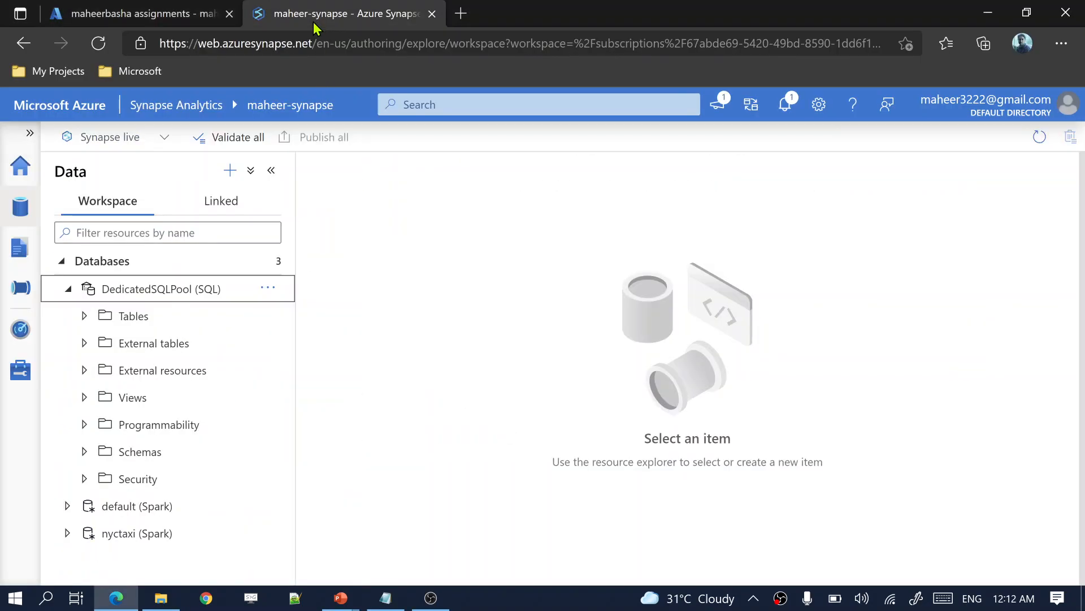
Step: Create a new empty SQL script on the DedicatedSQLPool database
{"action": "left_click", "coordinate": [266, 288]}
{"action": "mouse_move", "coordinate": [307, 320]}
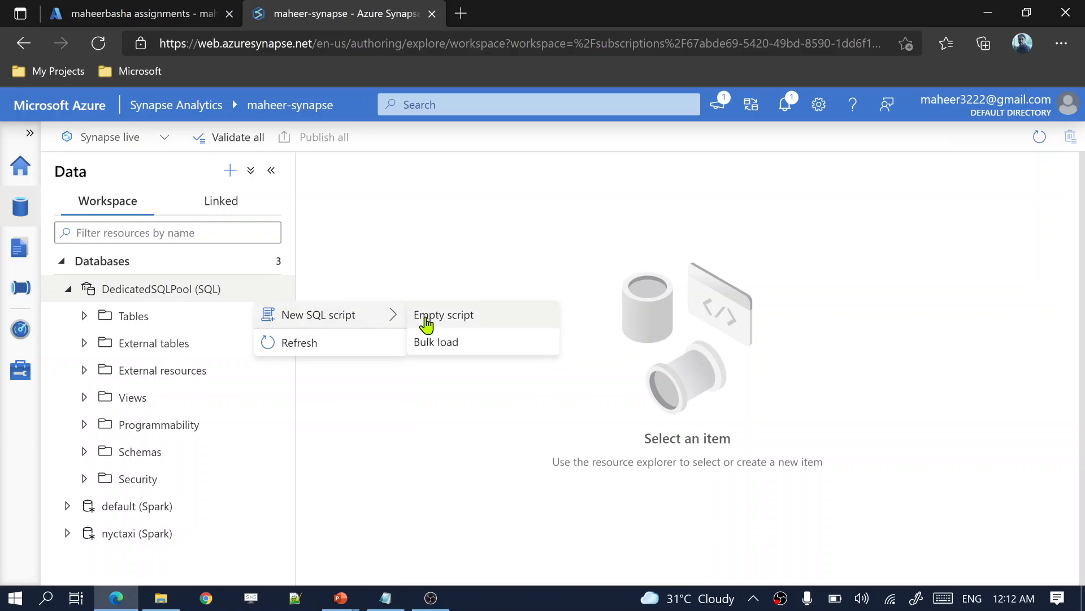
{"action": "left_click", "coordinate": [425, 321]}
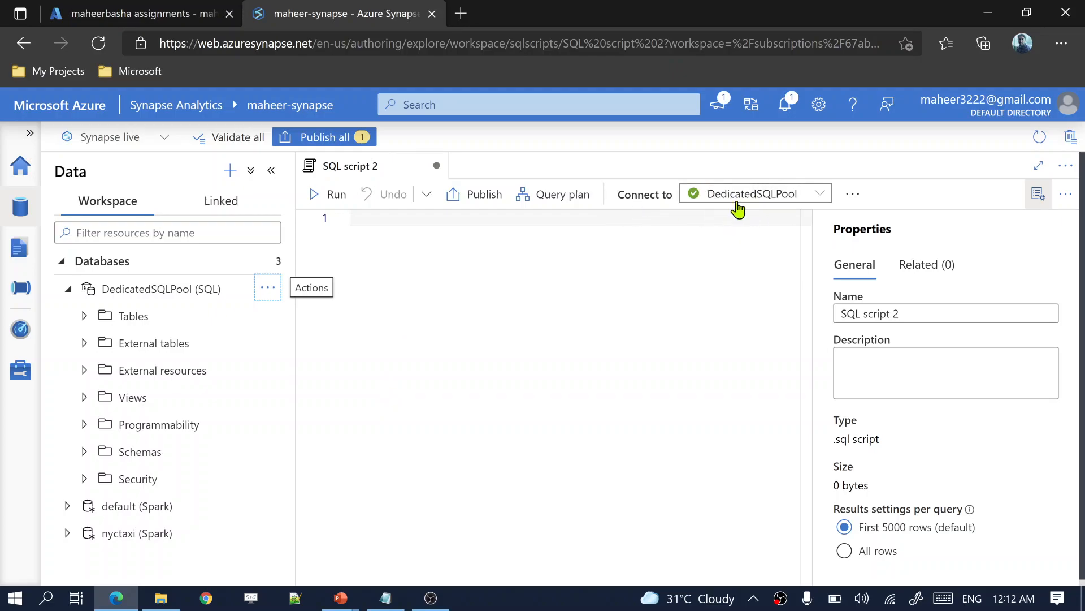
{"action": "left_click", "coordinate": [1039, 199]}
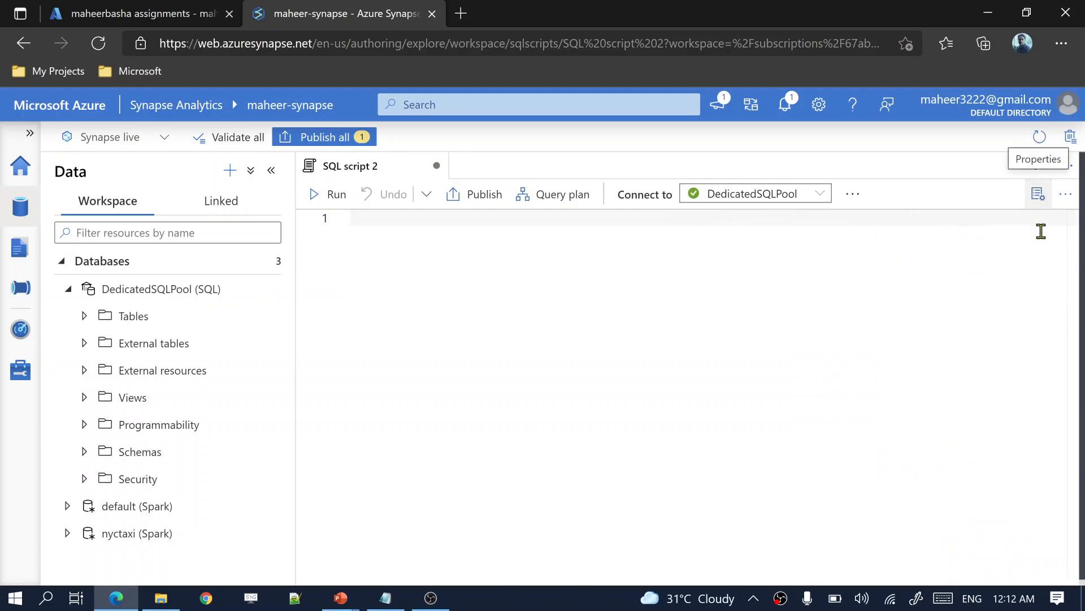
Step: Paste the CREATE USER and sp_addrolemember 'db_owner' statements into the script and select all
{"action": "key", "text": "ctrl+v"}
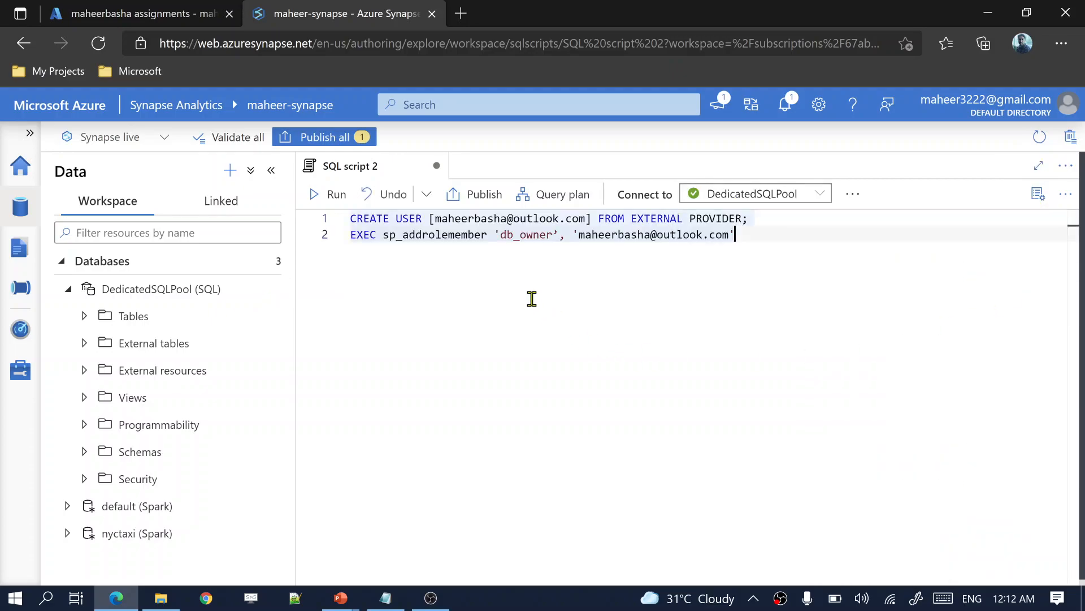
{"action": "left_click_drag", "start_coordinate": [350, 219], "coordinate": [770, 223]}
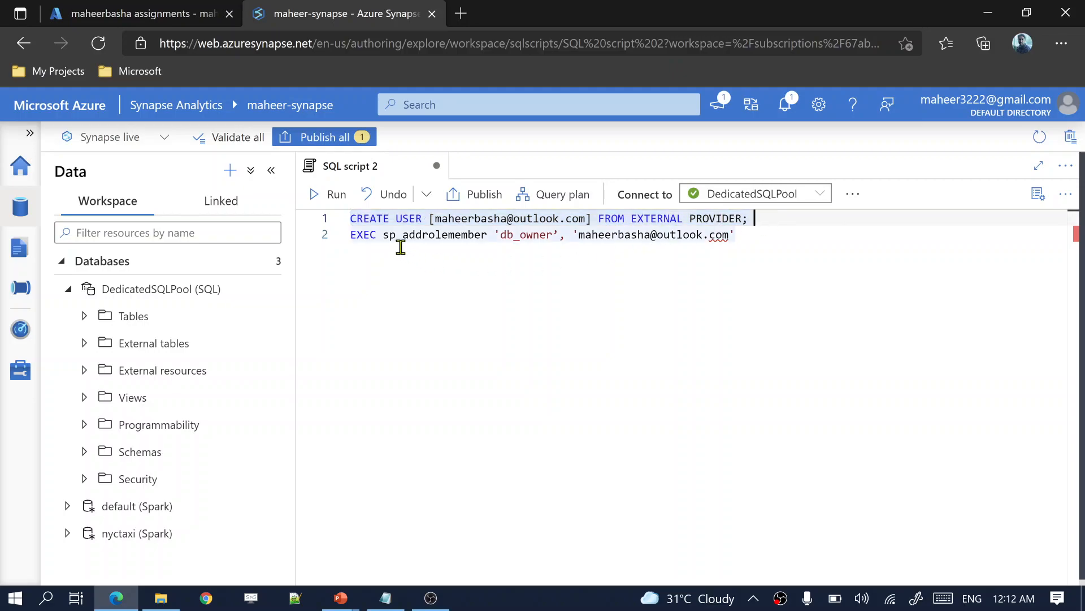
{"action": "left_click_drag", "start_coordinate": [382, 235], "coordinate": [486, 235]}
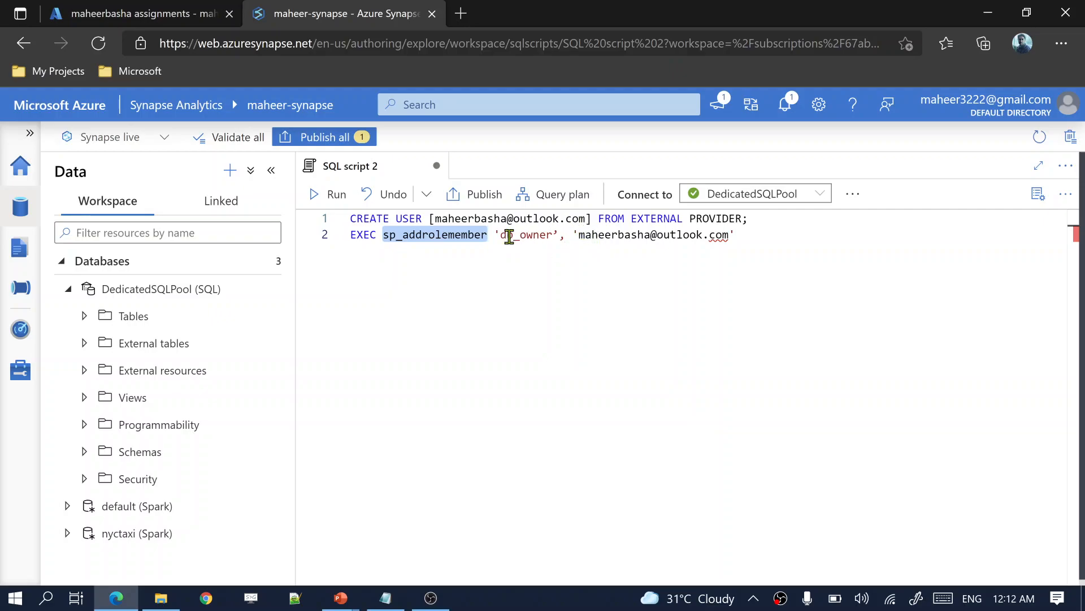
{"action": "double_click", "coordinate": [500, 234]}
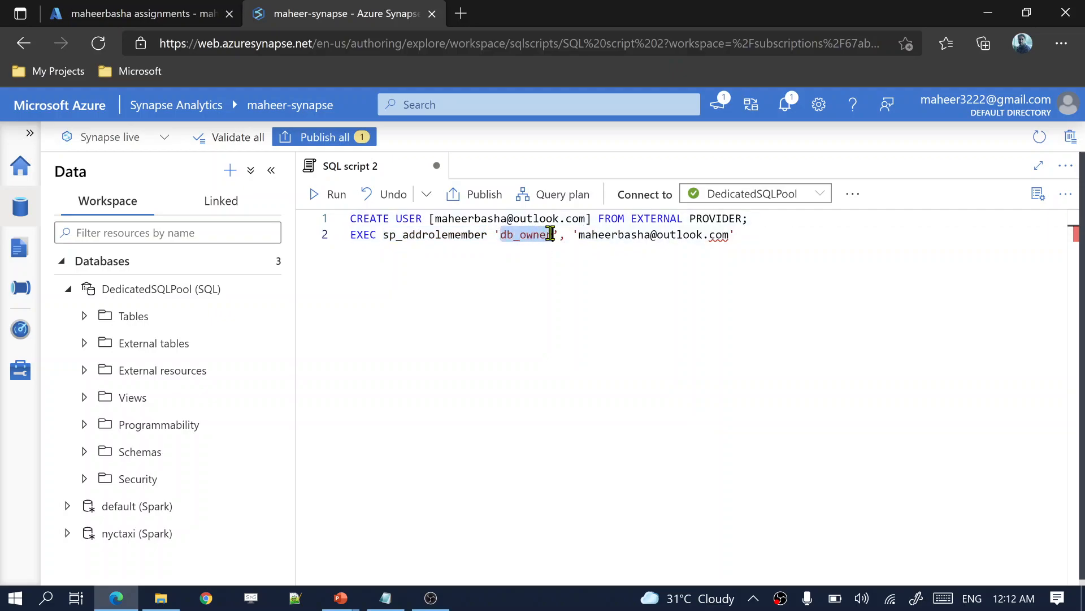
{"action": "left_click", "coordinate": [583, 235]}
{"action": "left_click_drag", "start_coordinate": [582, 235], "coordinate": [347, 218]}
{"action": "key", "text": "ctrl+a"}
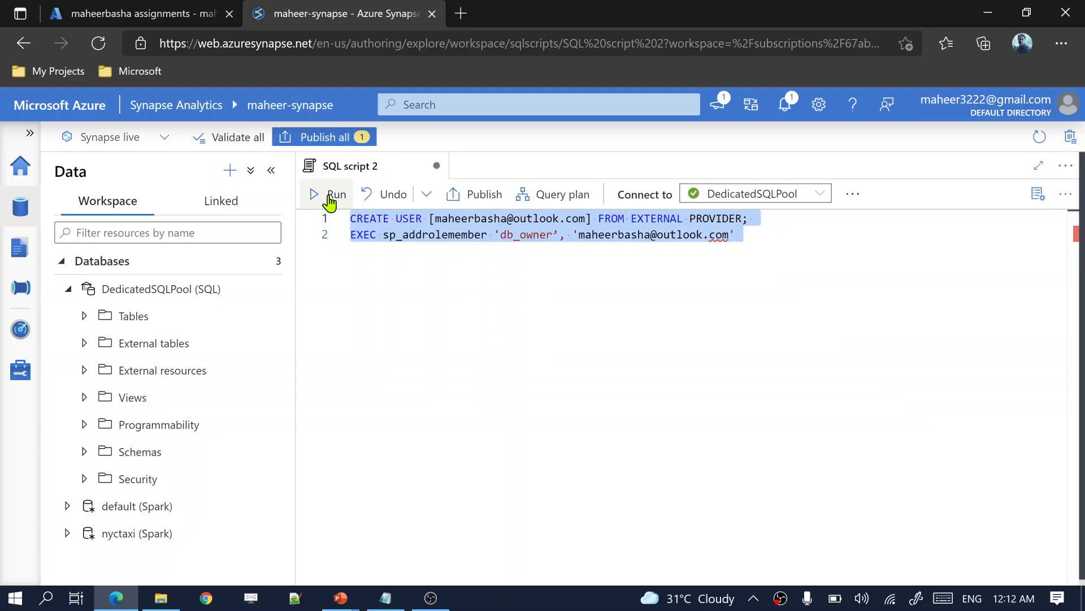
Step: Run the script, fix the missing closing quote on line 2, and run it again
{"action": "left_click", "coordinate": [332, 196]}
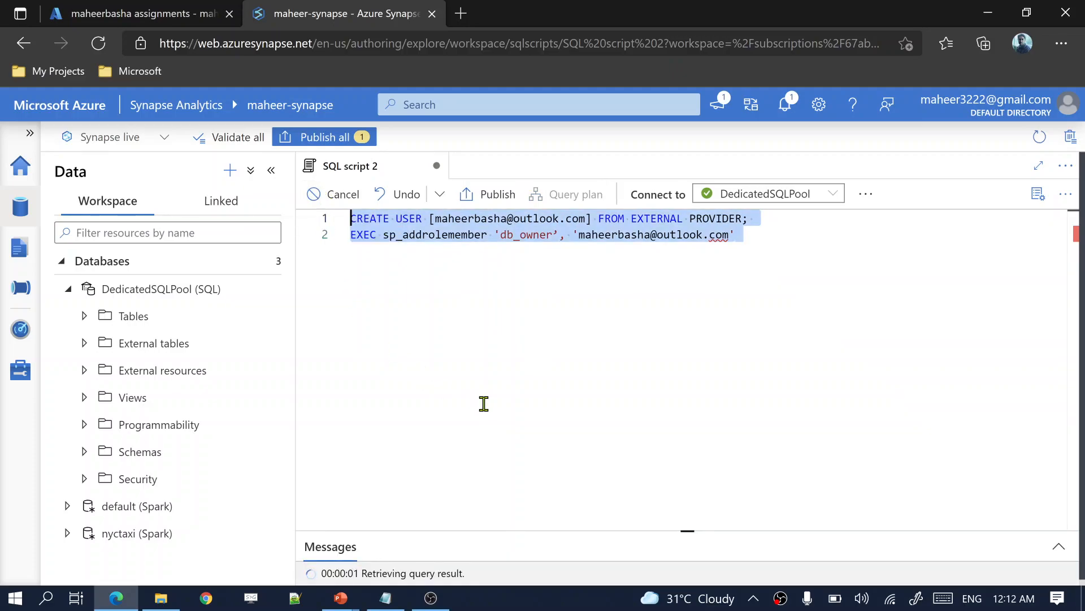
{"action": "left_click_drag", "start_coordinate": [694, 528], "coordinate": [688, 343]}
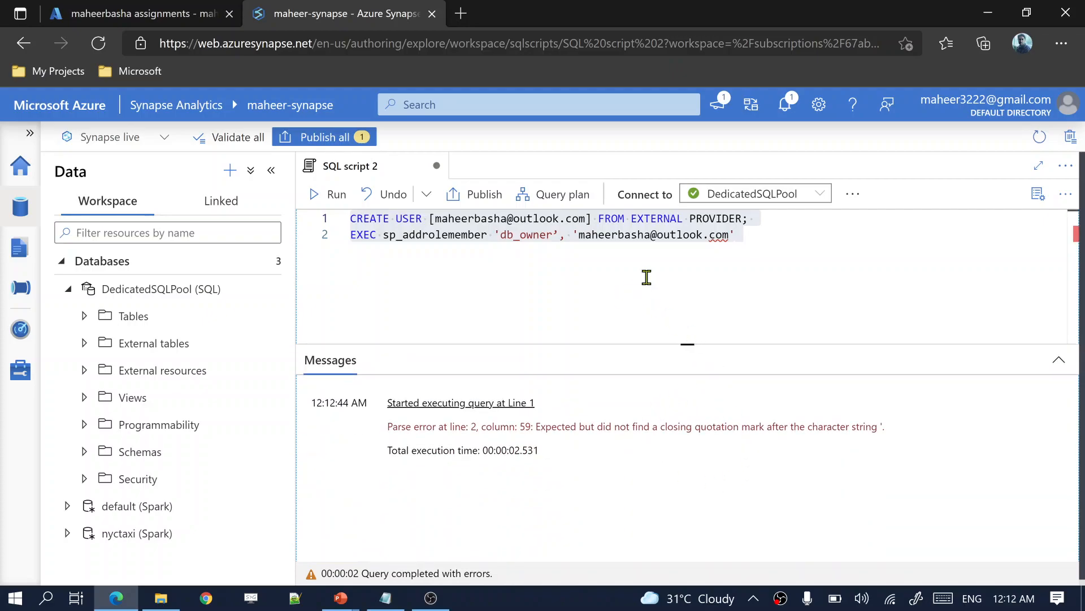
{"action": "double_click", "coordinate": [529, 235]}
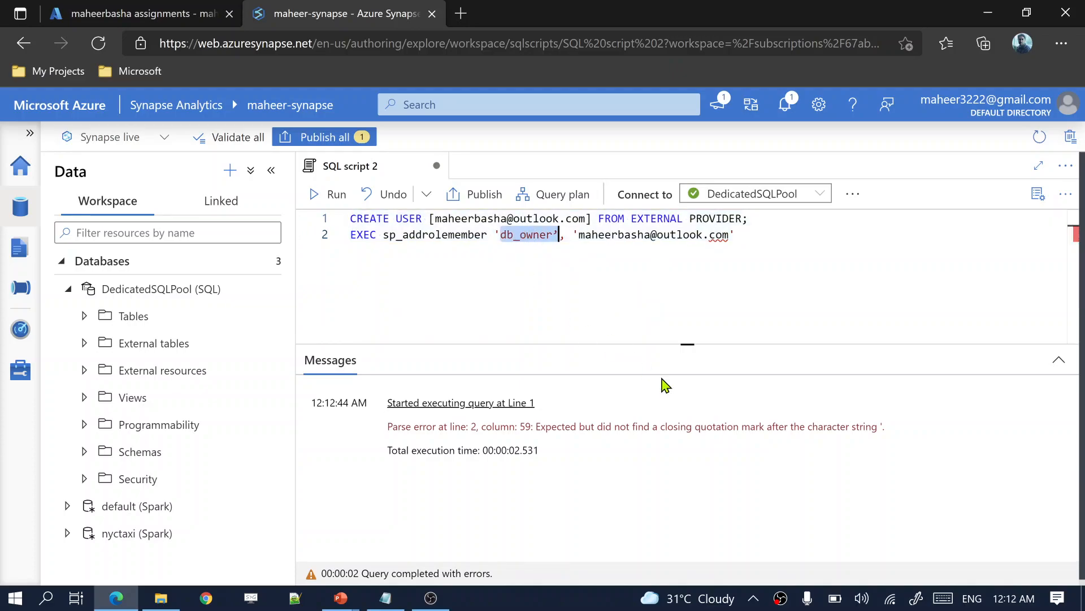
{"action": "left_click_drag", "start_coordinate": [644, 427], "coordinate": [762, 429]}
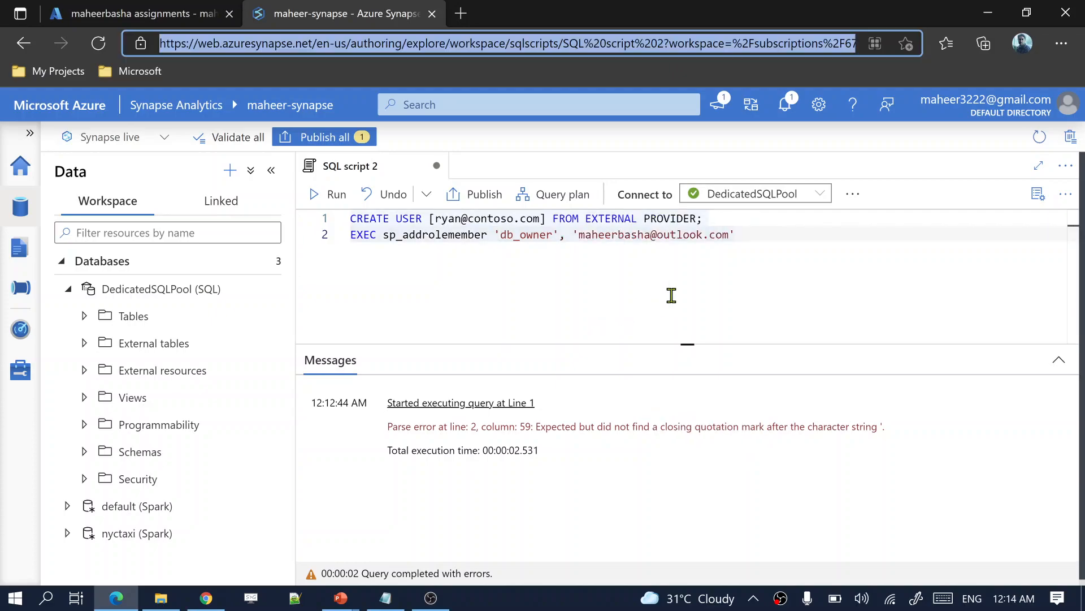
{"action": "left_click", "coordinate": [792, 243]}
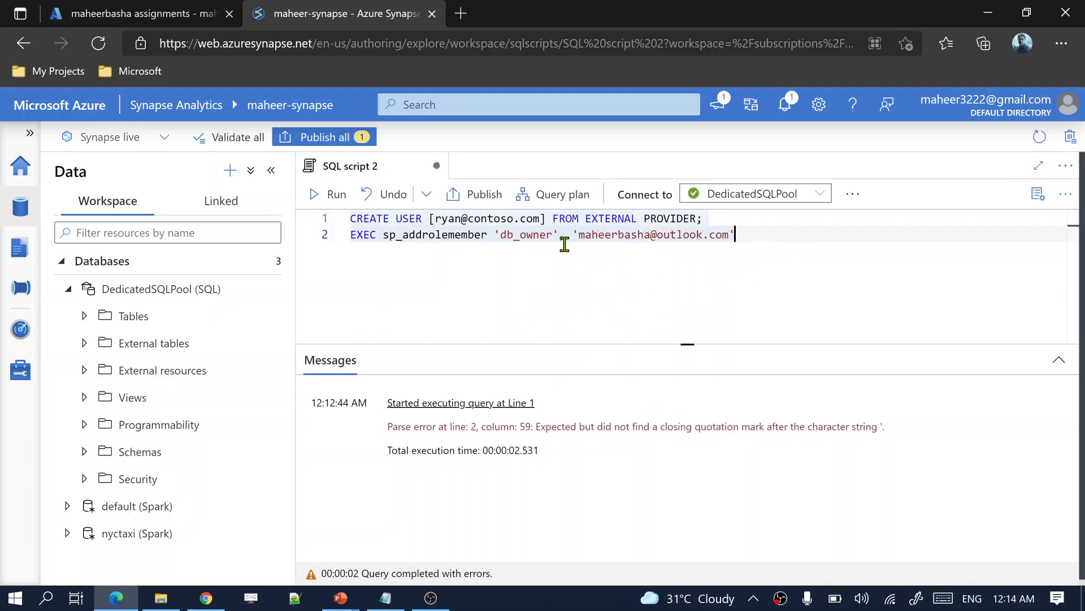
{"action": "left_click_drag", "start_coordinate": [753, 235], "coordinate": [344, 222]}
{"action": "left_click", "coordinate": [330, 195]}
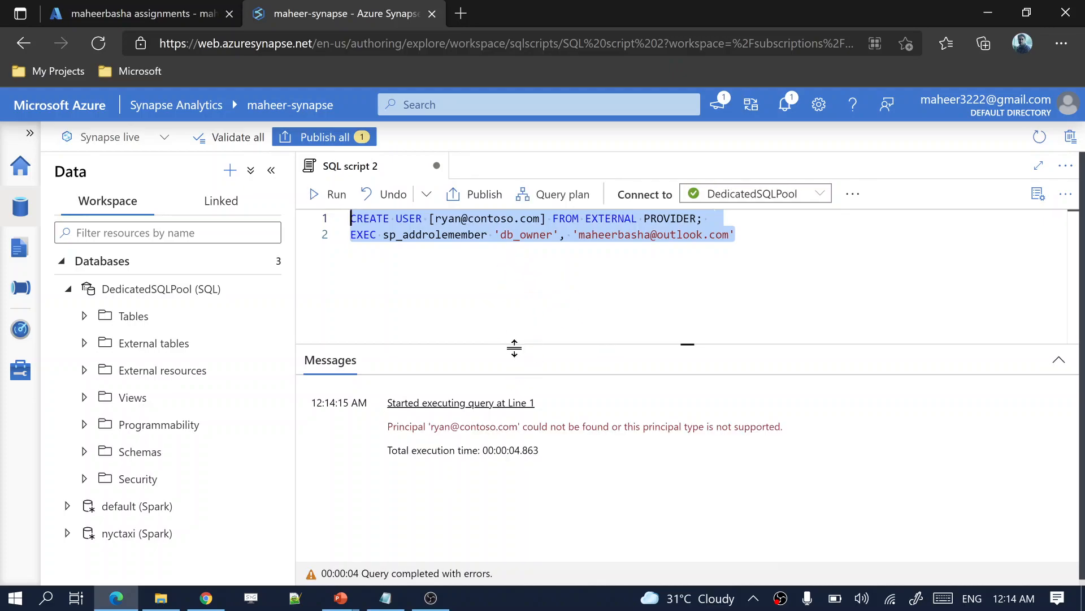
Step: Fix the principal-not-found error by correcting line 1's user name and domain, then rerun
{"action": "left_click", "coordinate": [440, 426]}
{"action": "left_click_drag", "start_coordinate": [439, 425], "coordinate": [763, 428]}
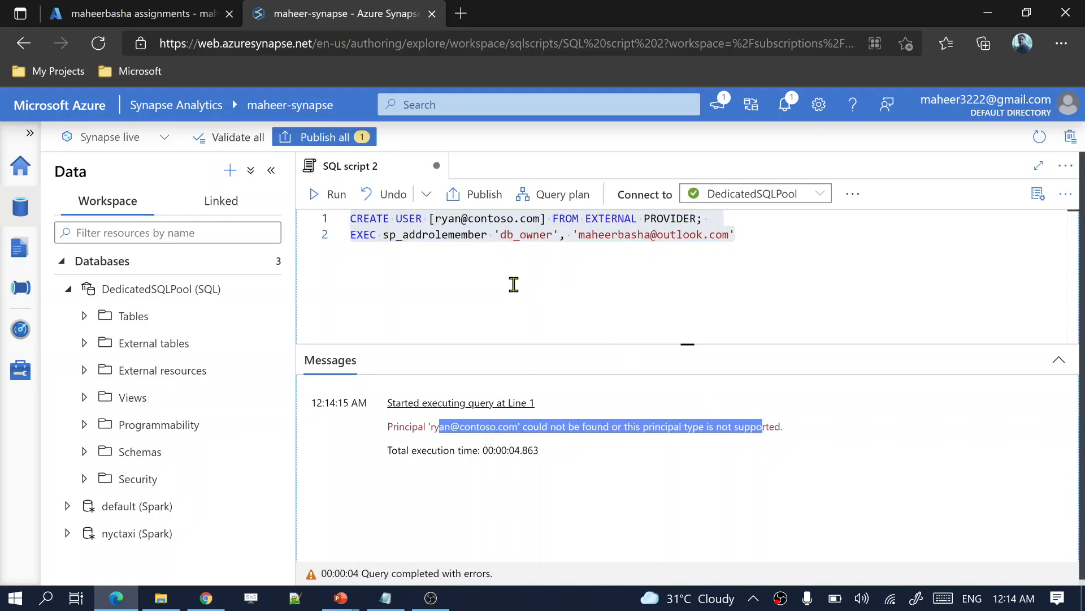
{"action": "double_click", "coordinate": [444, 219]}
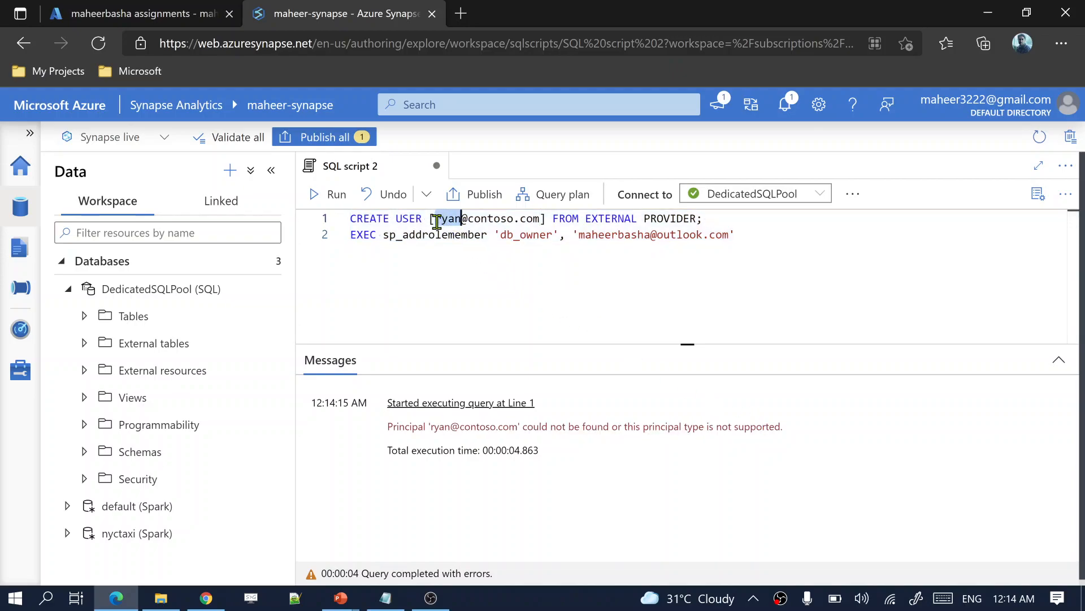
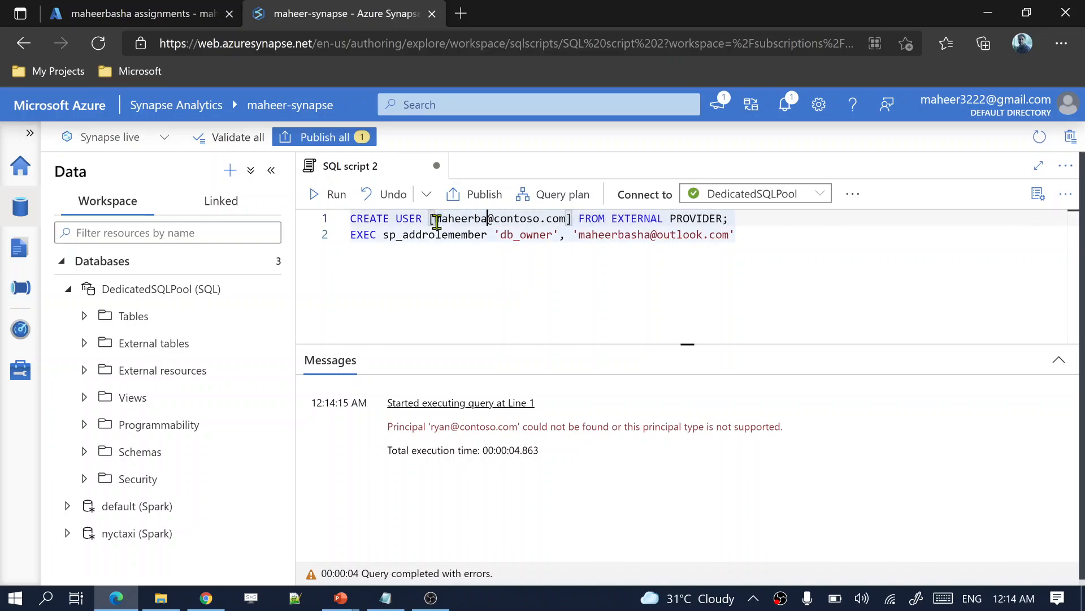
{"action": "double_click", "coordinate": [535, 218]}
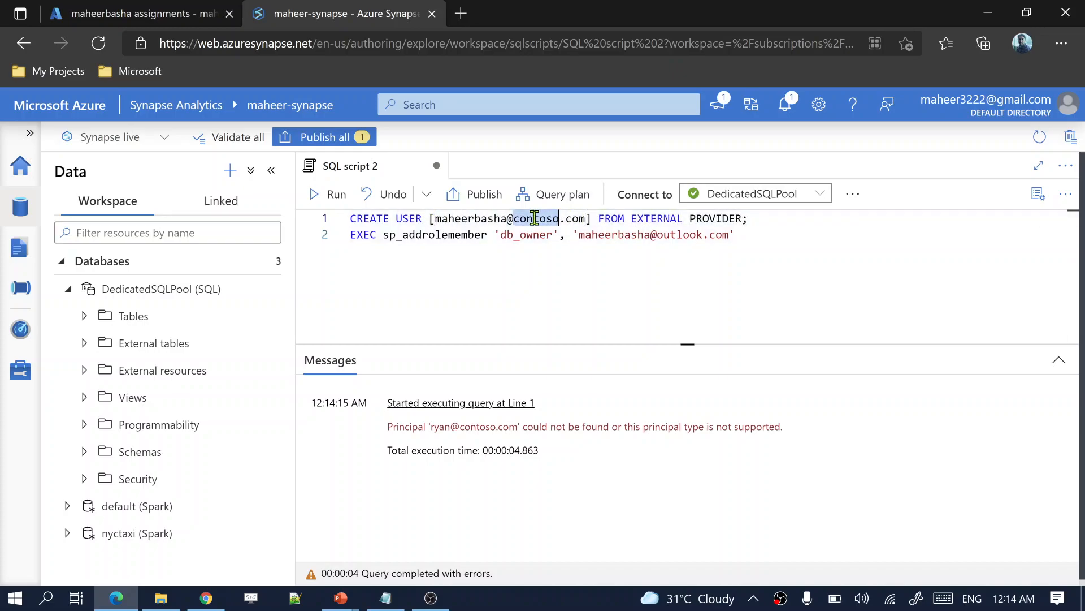
{"action": "type", "text": "outlook"}
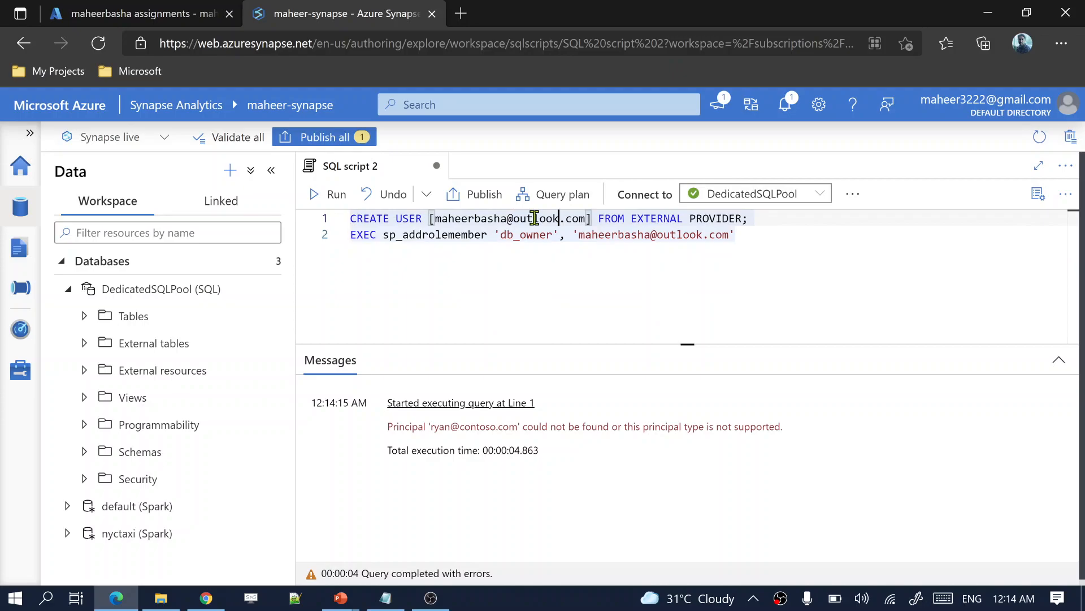
{"action": "left_click", "coordinate": [755, 235]}
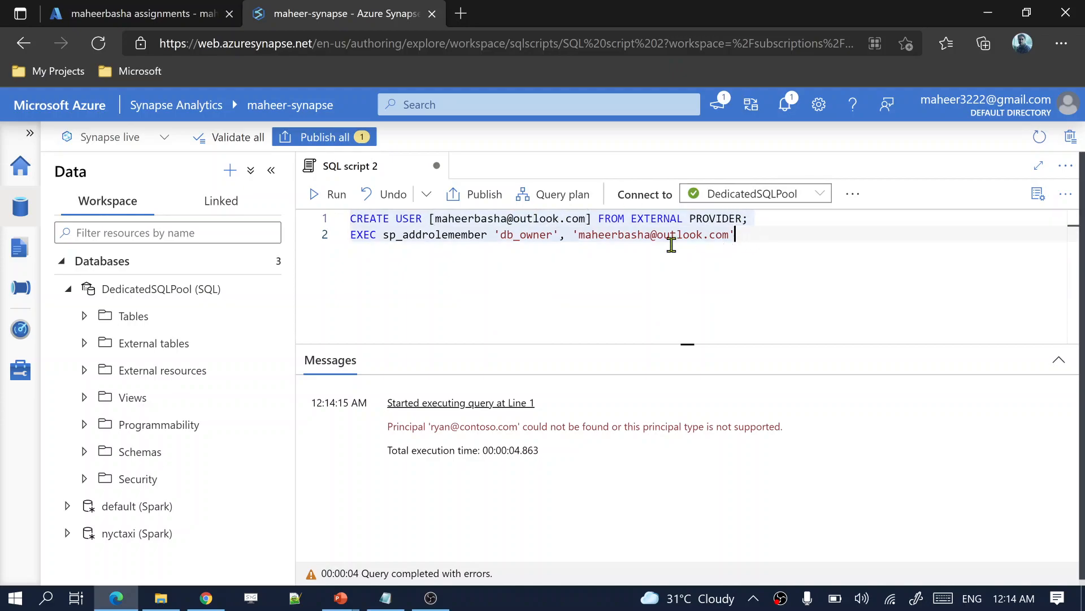
{"action": "left_click", "coordinate": [525, 240]}
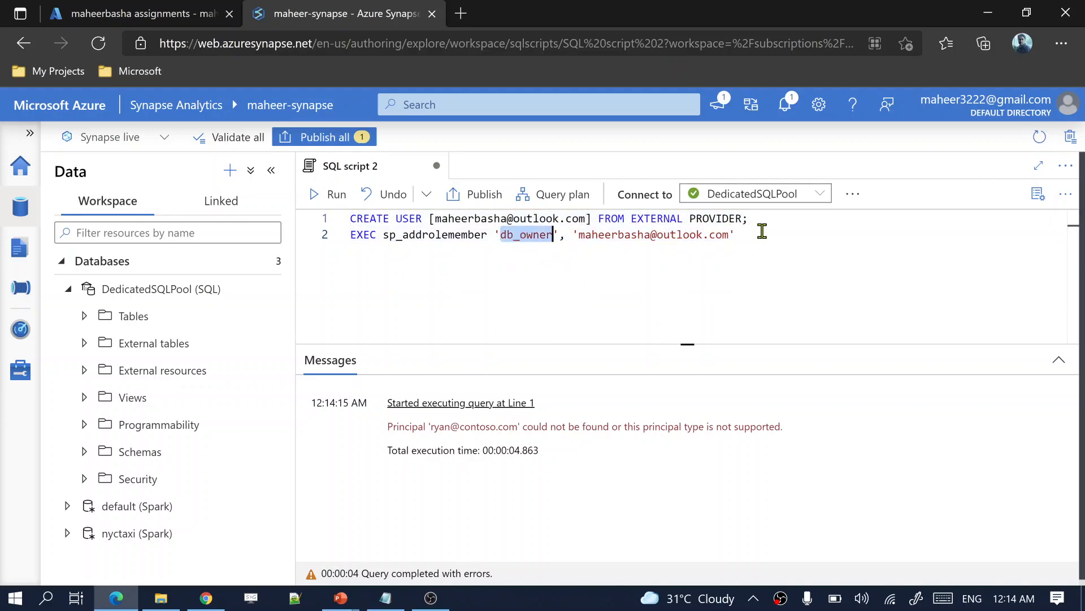
{"action": "left_click_drag", "start_coordinate": [759, 234], "coordinate": [683, 234]}
{"action": "key", "text": "ctrl+a"}
{"action": "left_click", "coordinate": [334, 194]}
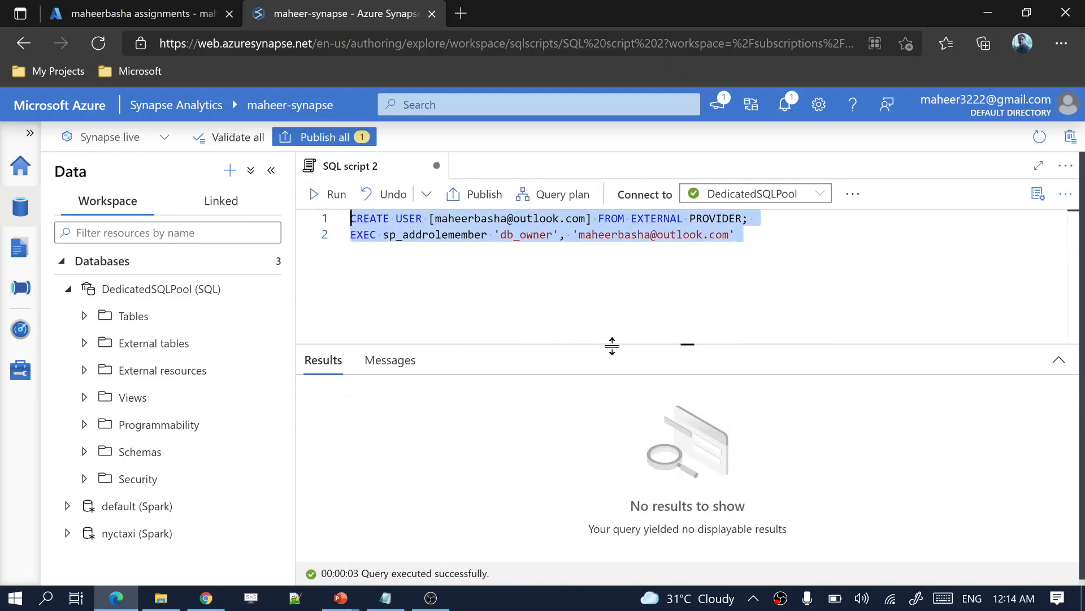
Step: Check the Messages log shows the query executed successfully, collapse DedicatedSQLPool, and go to the slides
{"action": "left_click", "coordinate": [461, 219]}
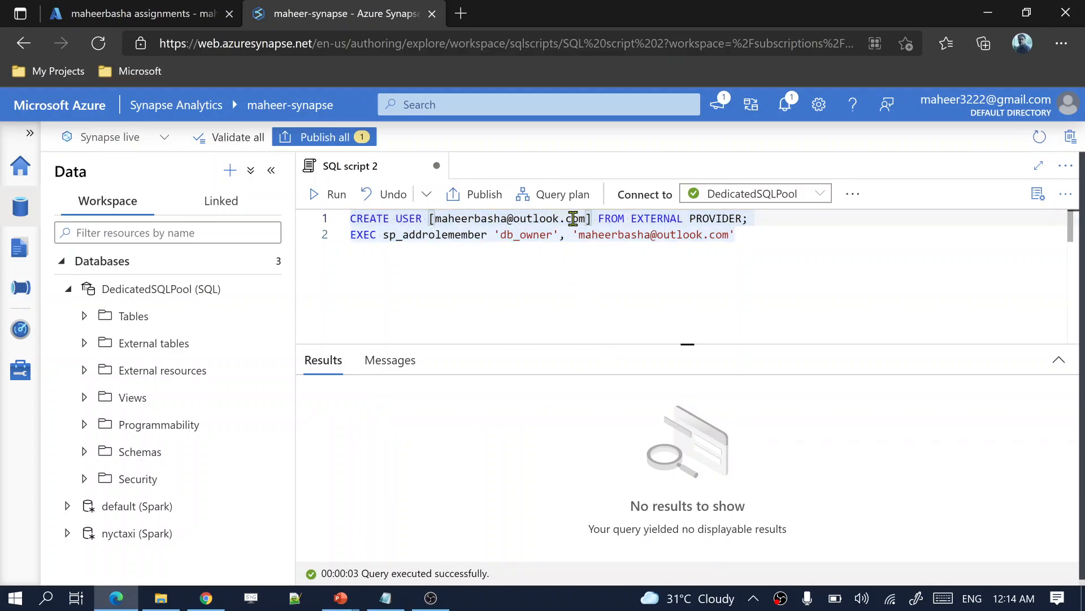
{"action": "left_click_drag", "start_coordinate": [553, 234], "coordinate": [501, 235]}
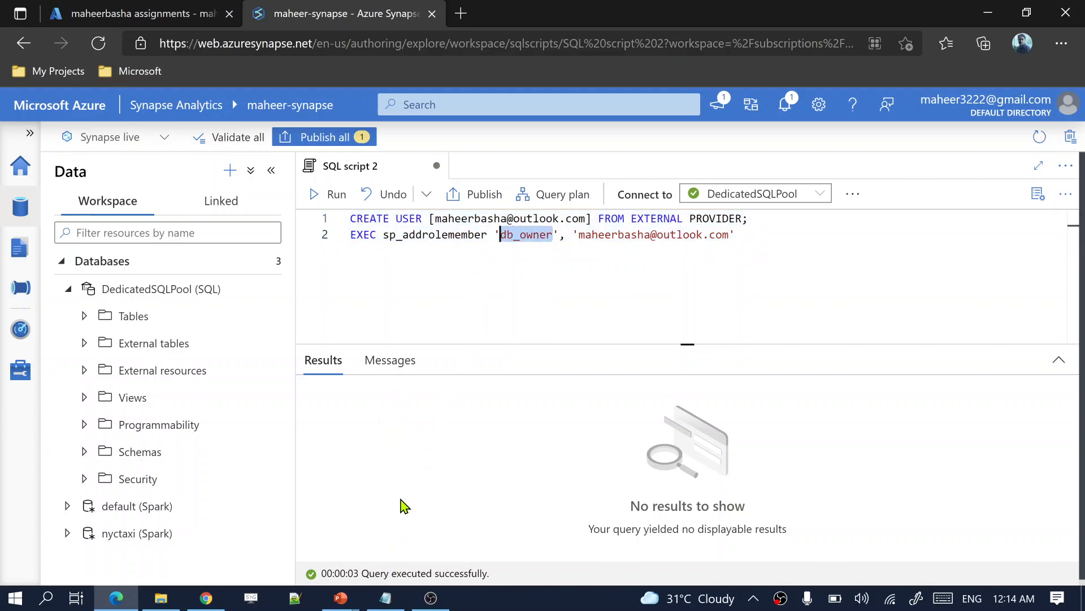
{"action": "left_click", "coordinate": [396, 367]}
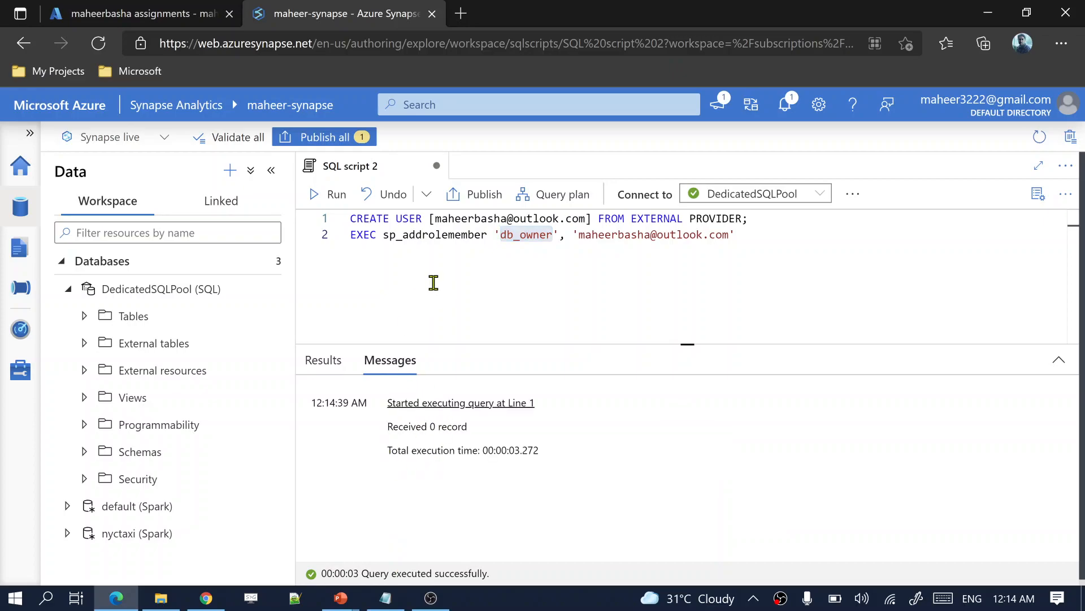
{"action": "key", "text": "ctrl+a"}
{"action": "left_click_drag", "start_coordinate": [731, 237], "coordinate": [582, 234]}
{"action": "double_click", "coordinate": [163, 287]}
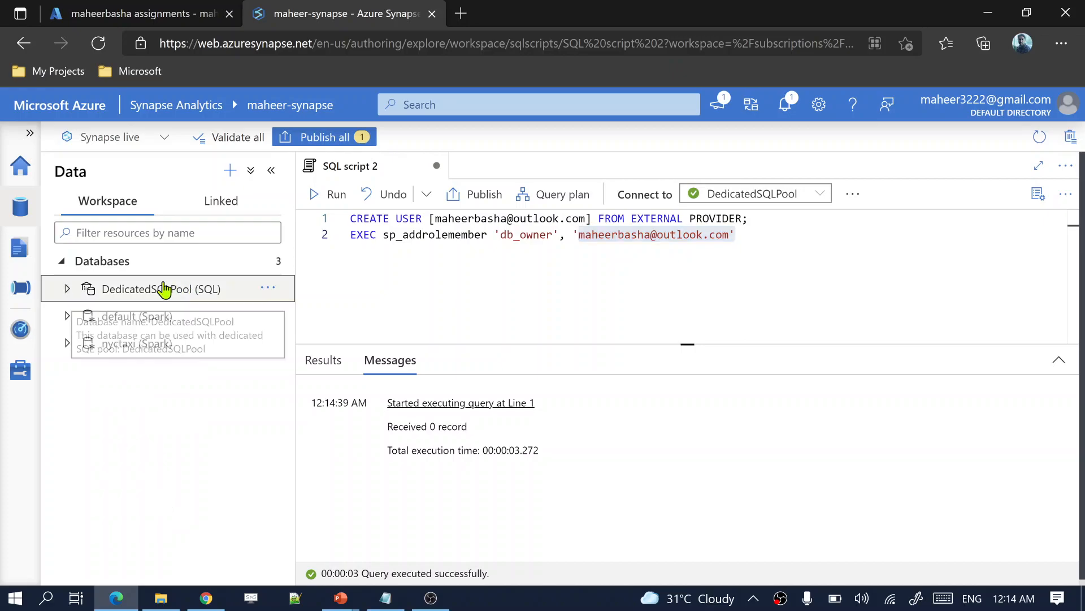
{"action": "left_click_drag", "start_coordinate": [553, 235], "coordinate": [506, 234]}
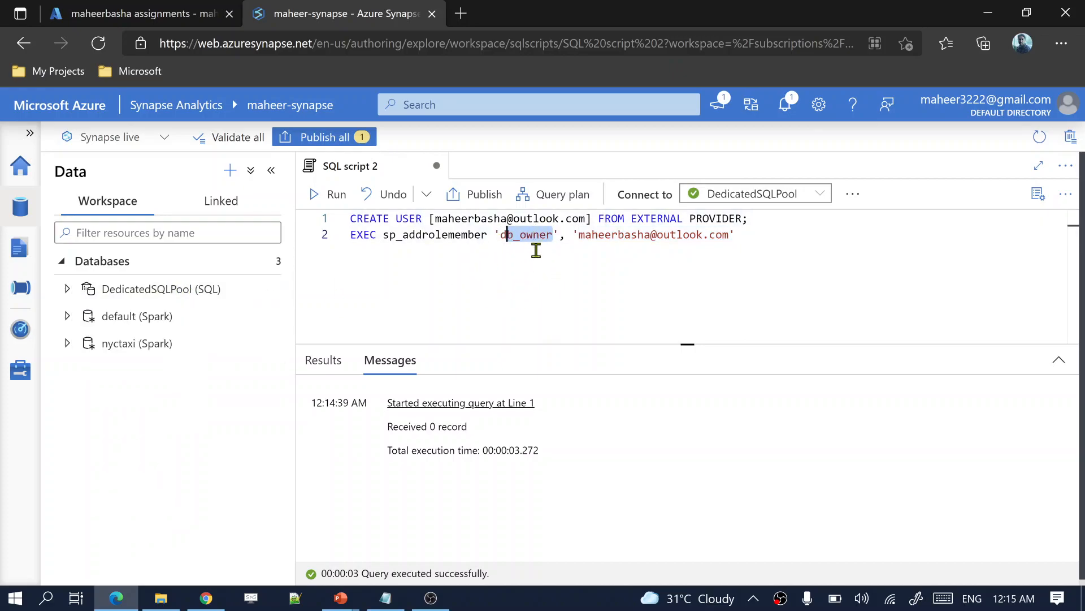
{"action": "left_click", "coordinate": [512, 269]}
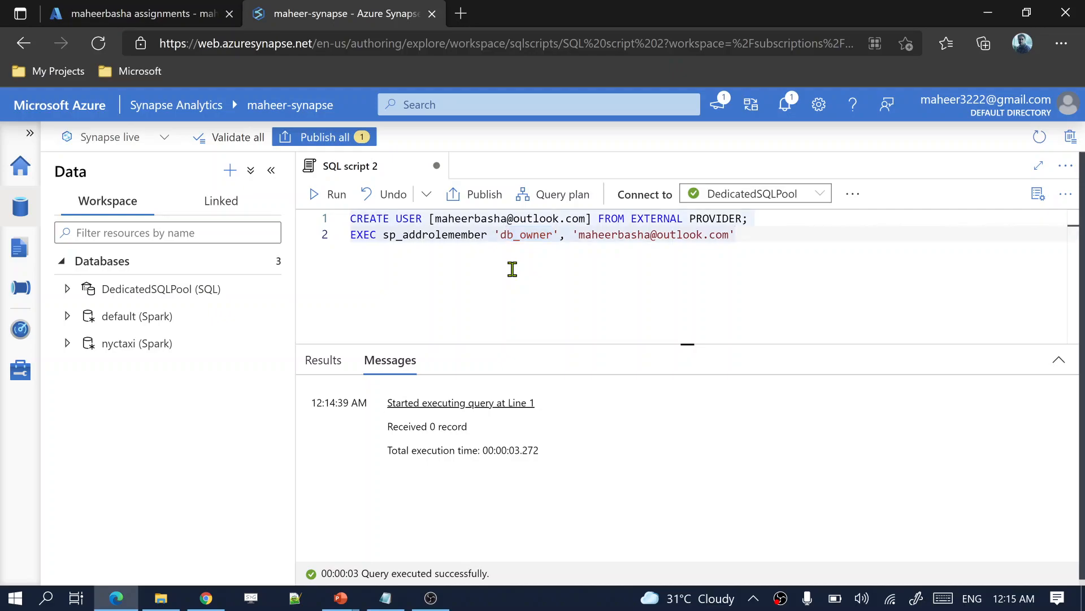
{"action": "key", "text": "alt+Tab"}
{"action": "key", "text": "alt+Tab"}
{"action": "key", "text": "alt+Tab"}
{"action": "key", "text": "alt+Tab"}
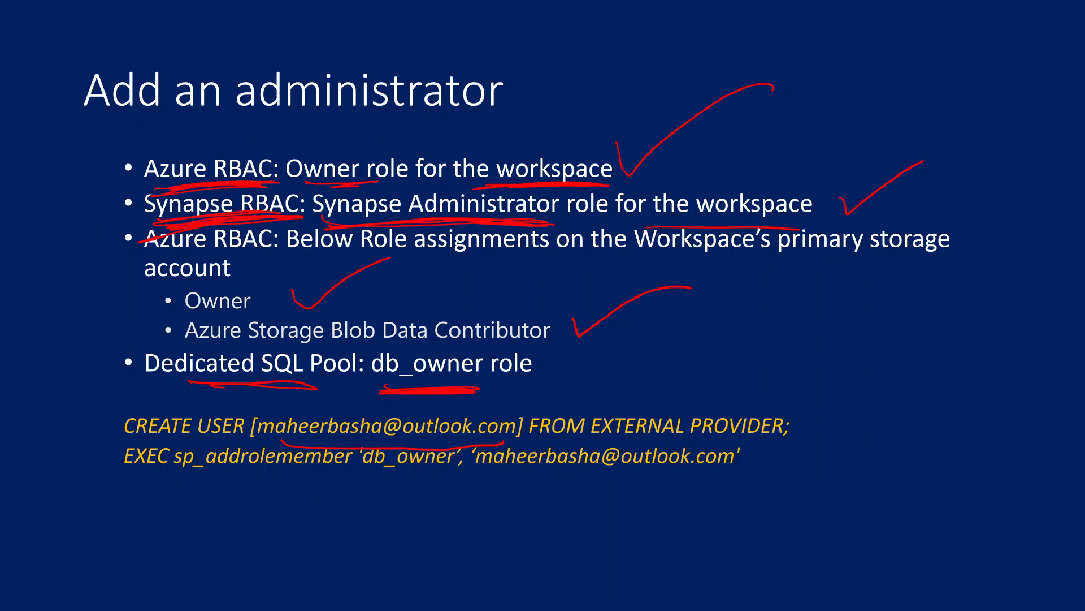
Step: Underline 'for the workspace' and 'Azure Storage Blob Data Contributor' in red ink
{"action": "left_click_drag", "start_coordinate": [597, 215], "coordinate": [802, 218]}
{"action": "left_click_drag", "start_coordinate": [640, 214], "coordinate": [760, 220]}
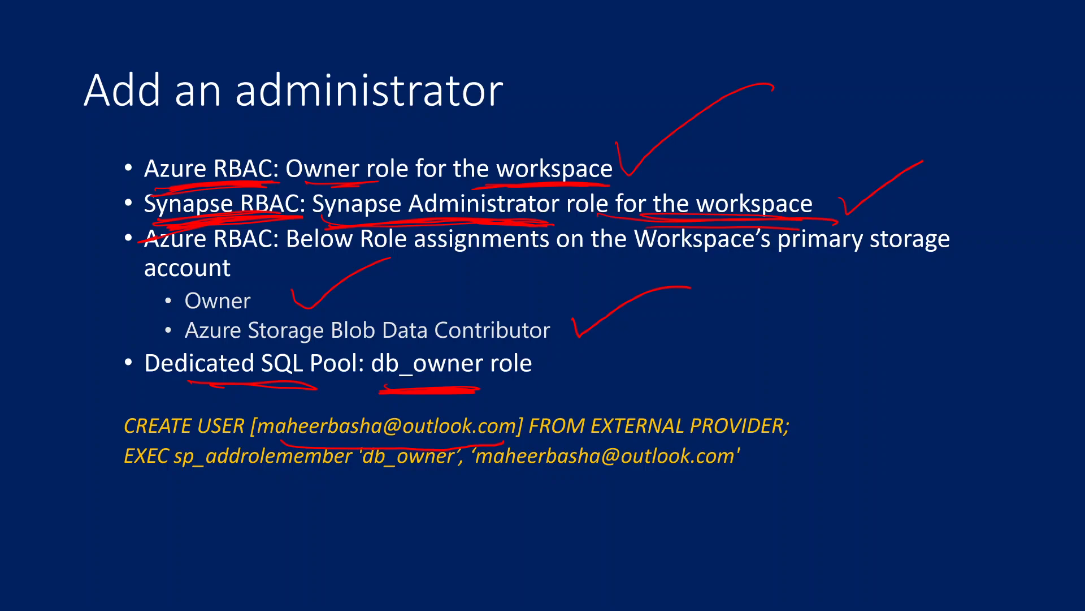
{"action": "mouse_move", "coordinate": [177, 315]}
{"action": "left_mouse_down"}
{"action": "mouse_move", "coordinate": [310, 307]}
{"action": "mouse_move", "coordinate": [572, 349]}
{"action": "left_mouse_up"}
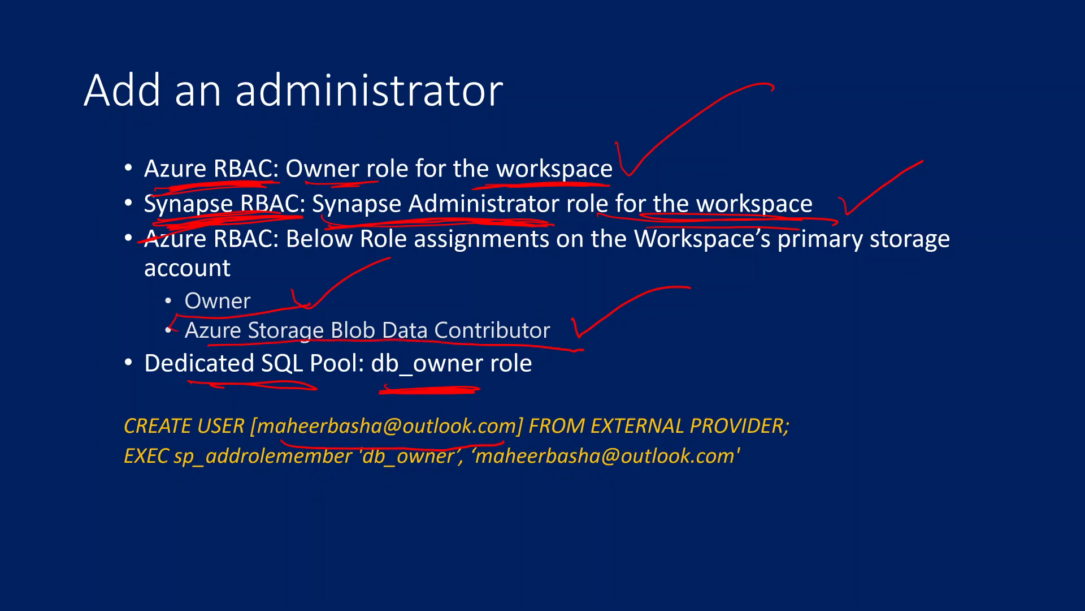